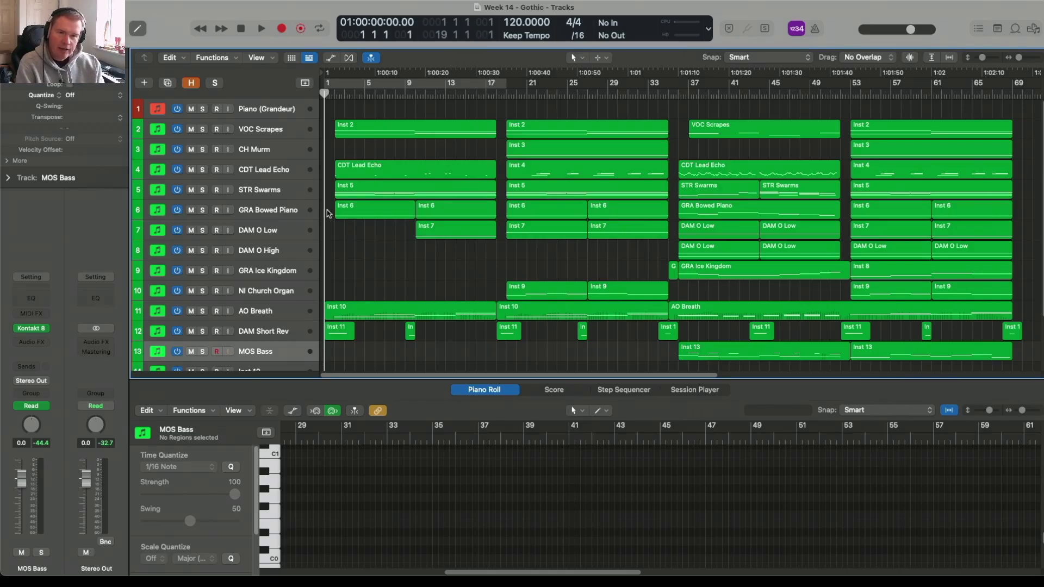
{"action": "scroll", "coordinate": [294, 219], "scroll_direction": "down", "scroll_amount": 2}
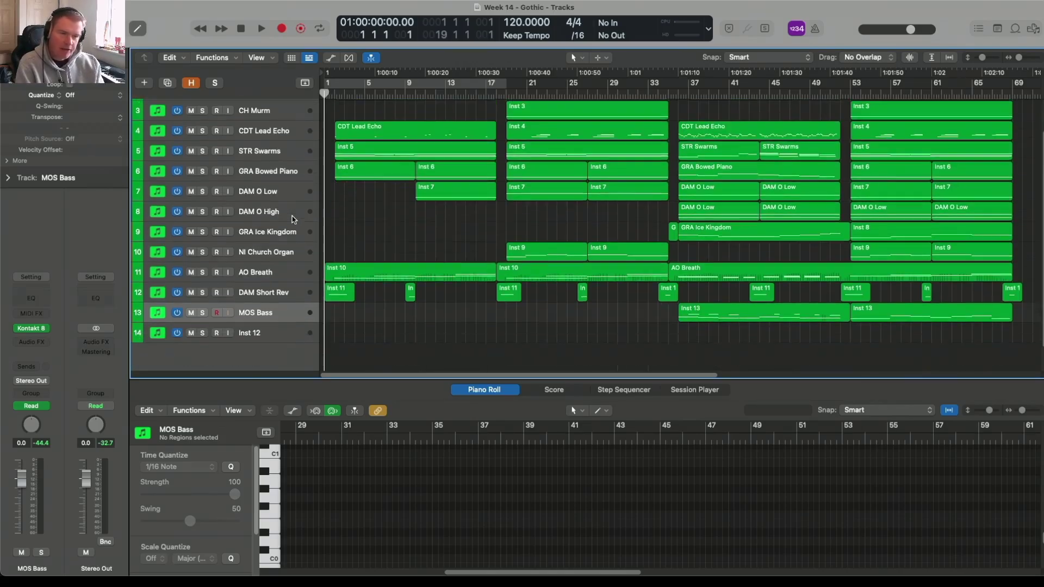
{"action": "scroll", "coordinate": [294, 220], "scroll_direction": "up", "scroll_amount": 2}
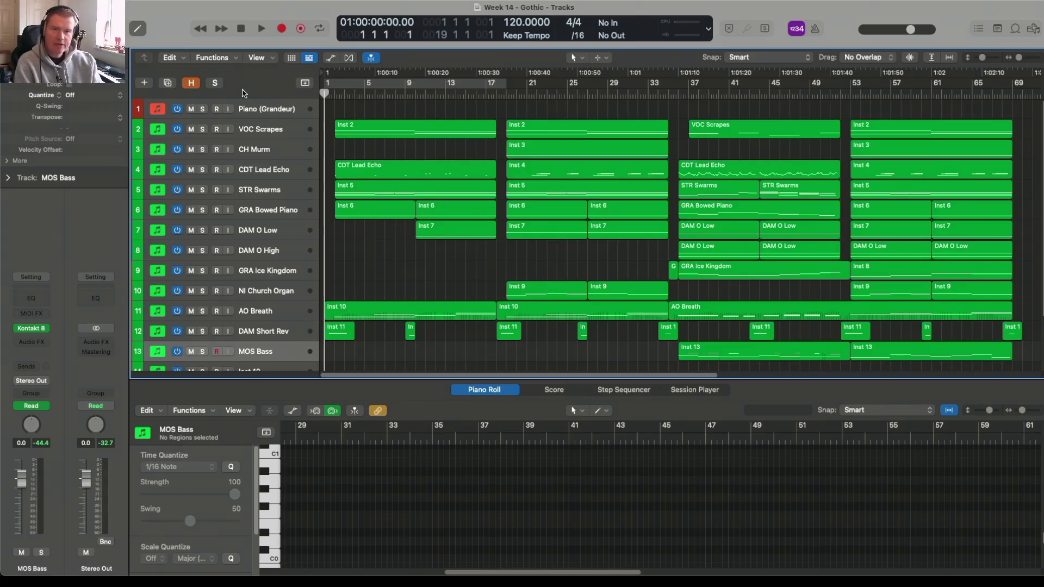
{"action": "scroll", "coordinate": [262, 158], "scroll_direction": "down", "scroll_amount": 1}
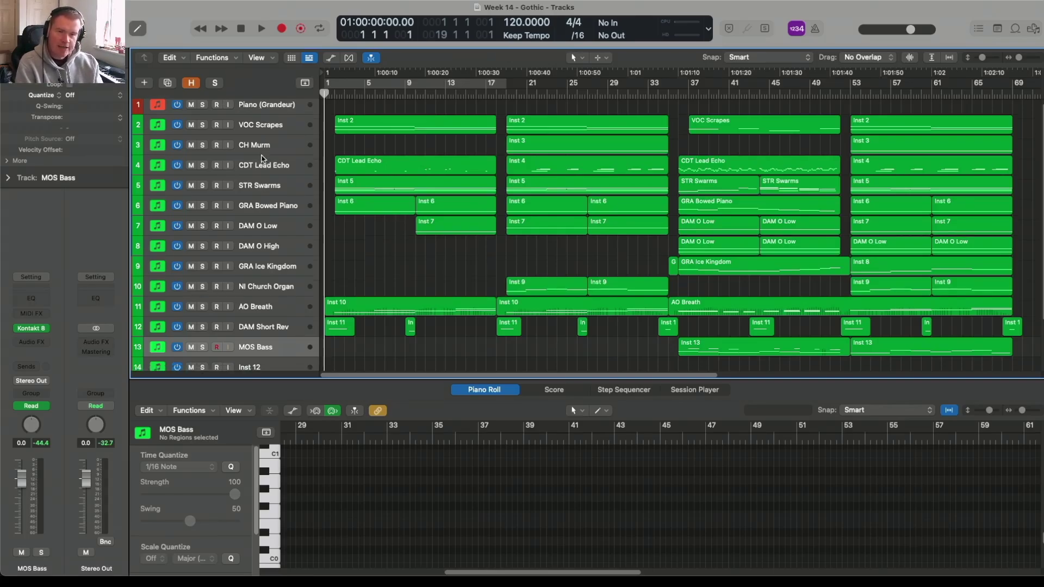
{"action": "scroll", "coordinate": [261, 157], "scroll_direction": "up", "scroll_amount": 1}
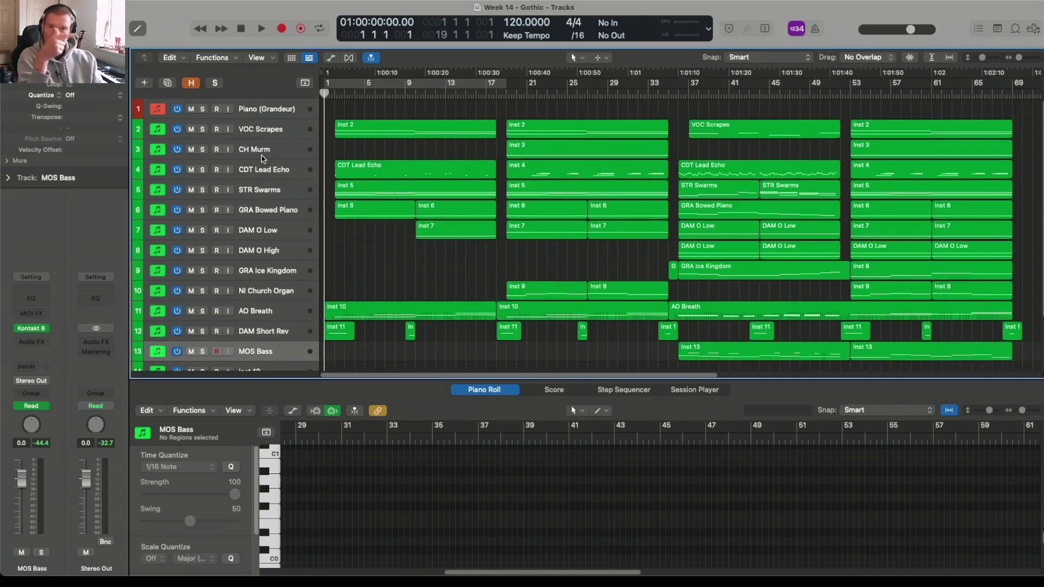
Step: Show the hidden tracks, select the VOC Scrapes track and look through the REV and STEM tracks
{"action": "left_click", "coordinate": [194, 82]}
{"action": "scroll", "coordinate": [245, 135], "scroll_direction": "down", "scroll_amount": 14}
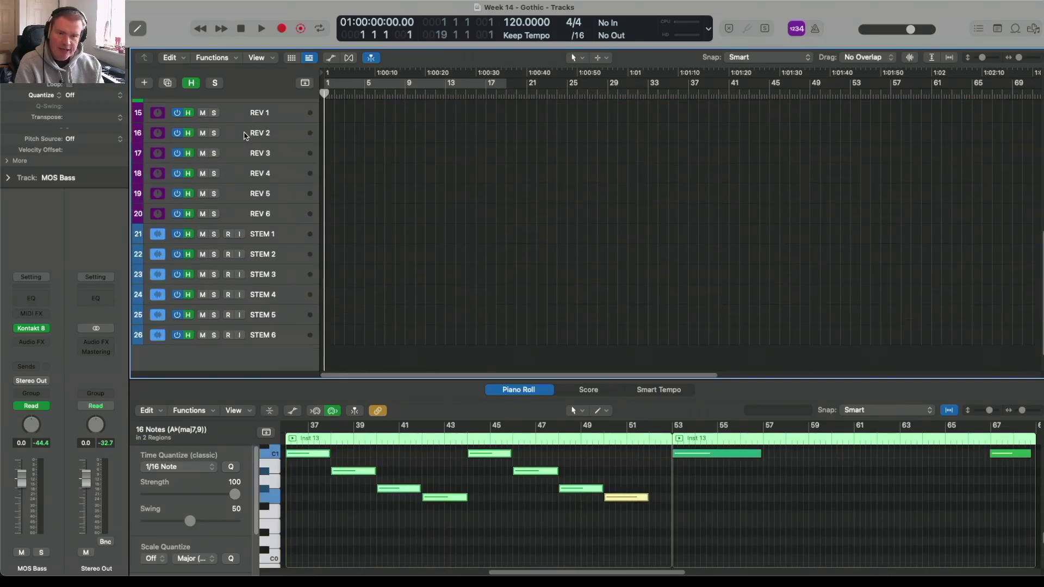
{"action": "scroll", "coordinate": [244, 135], "scroll_direction": "up", "scroll_amount": 14}
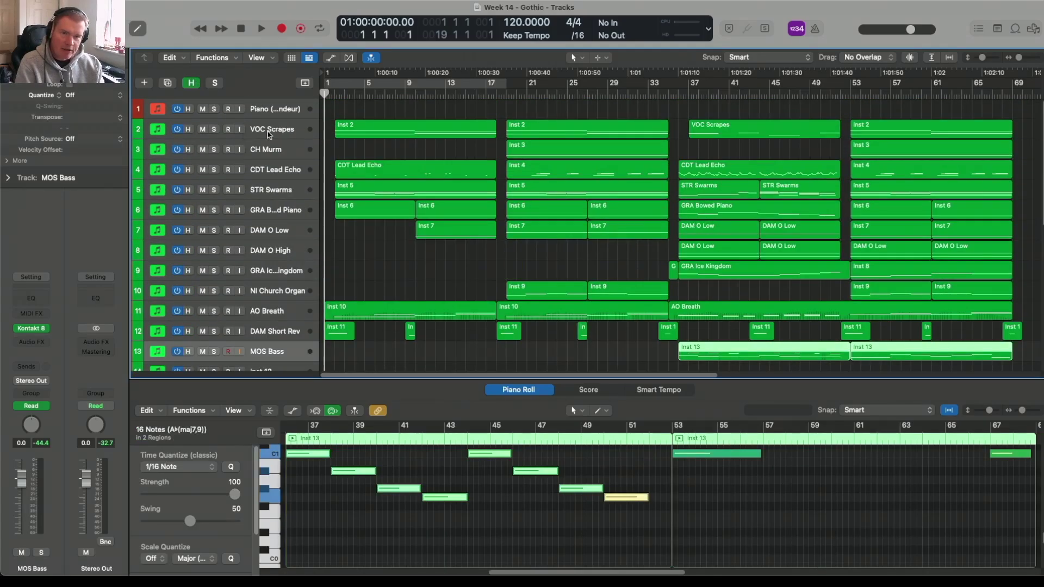
{"action": "left_click", "coordinate": [270, 135]}
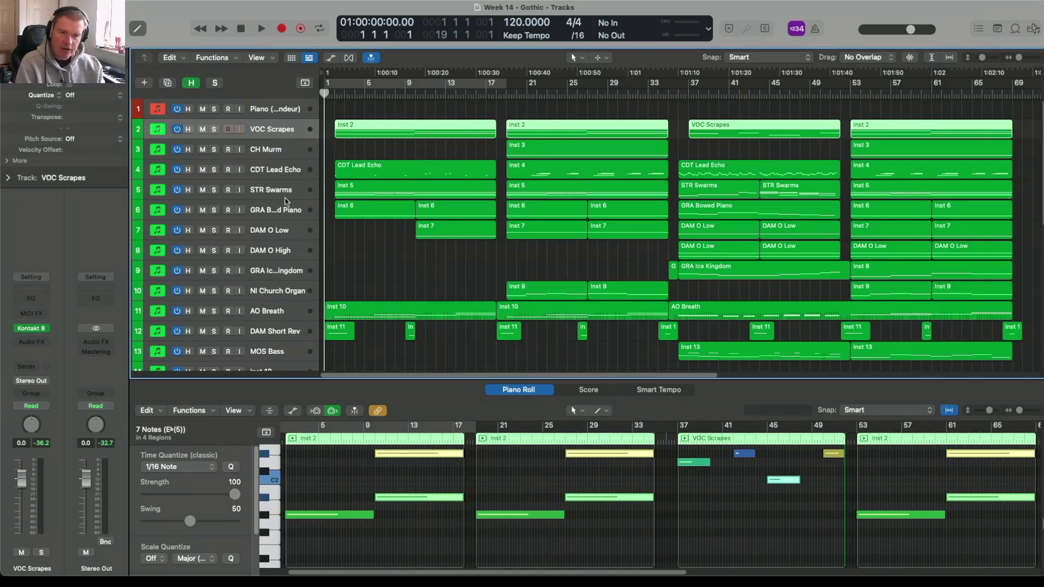
{"action": "scroll", "coordinate": [280, 168], "scroll_direction": "down", "scroll_amount": 10}
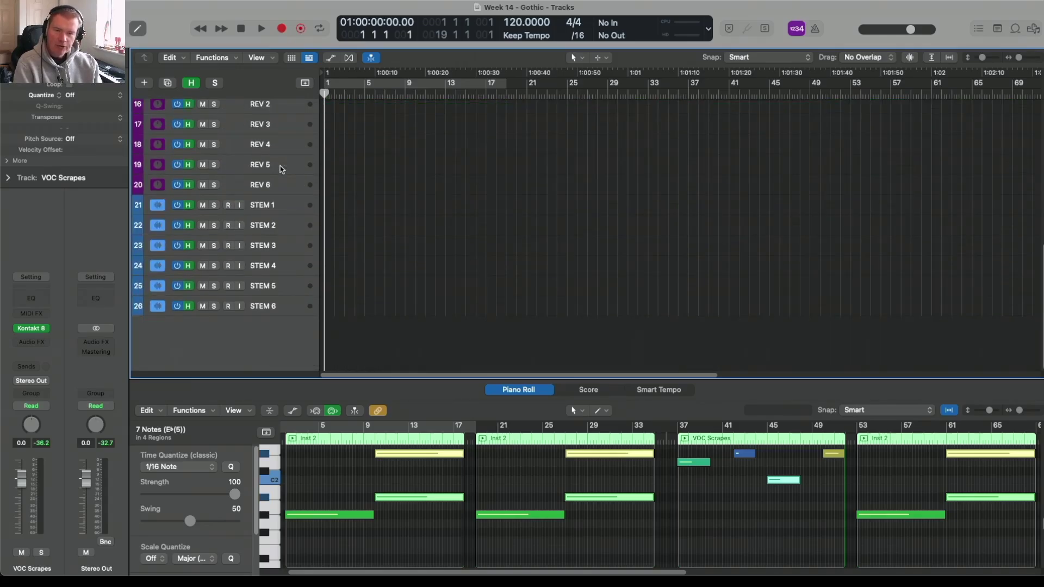
{"action": "scroll", "coordinate": [279, 165], "scroll_direction": "up", "scroll_amount": 10}
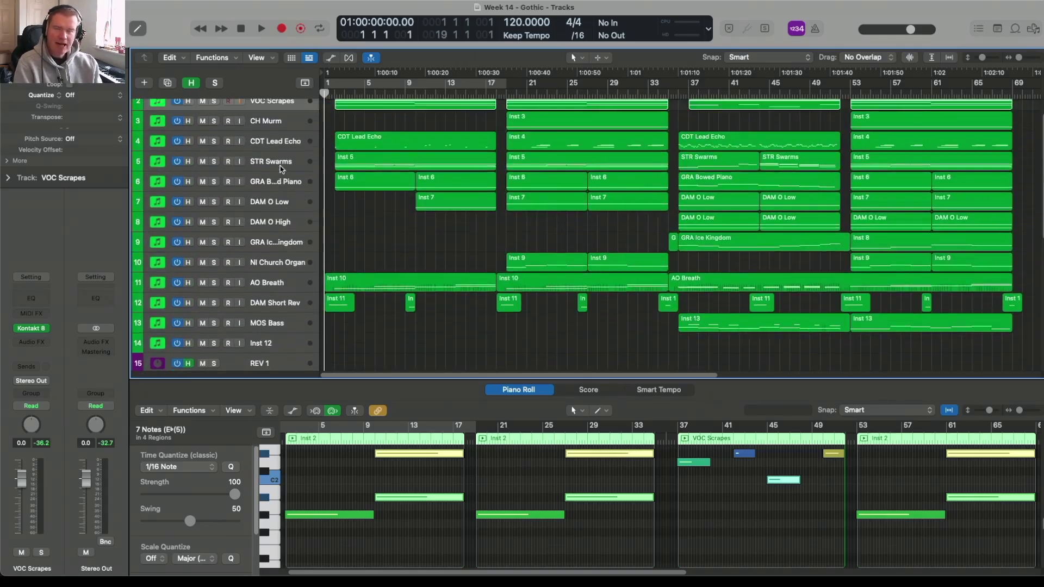
{"action": "scroll", "coordinate": [281, 168], "scroll_direction": "up", "scroll_amount": 1}
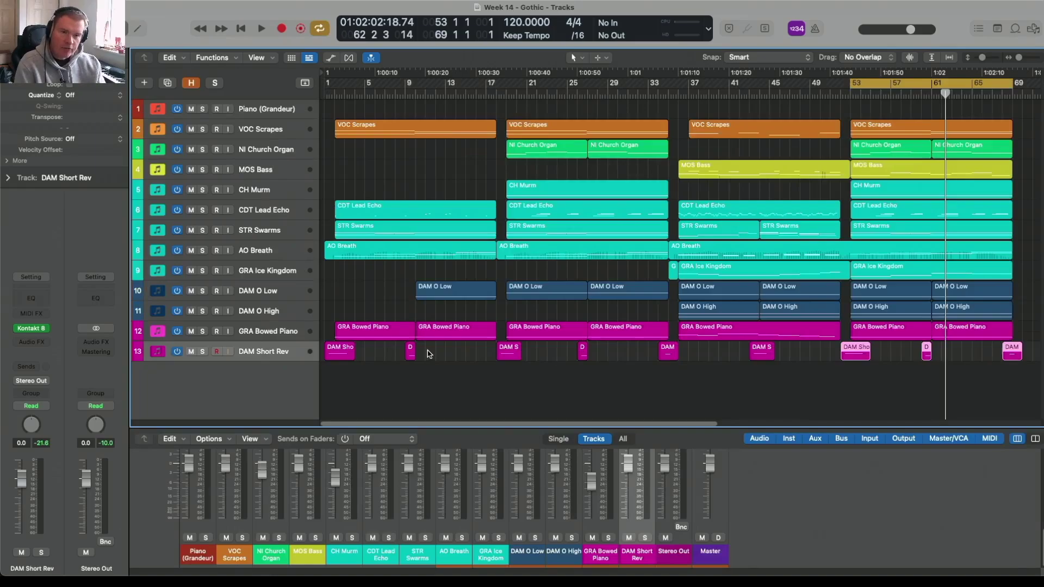
Step: Review the CH Murm to GRA Ice Kingdom group and the single MOS Bass, NI Church Organ and VOC Scrapes tracks
{"action": "left_click", "coordinate": [284, 194]}
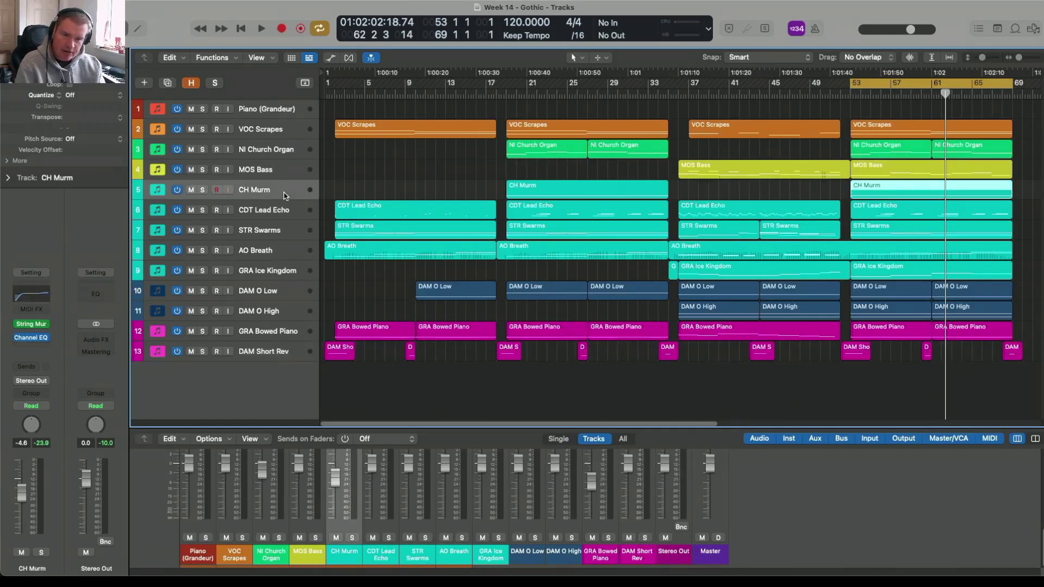
{"action": "left_click", "coordinate": [268, 272], "text": "shift"}
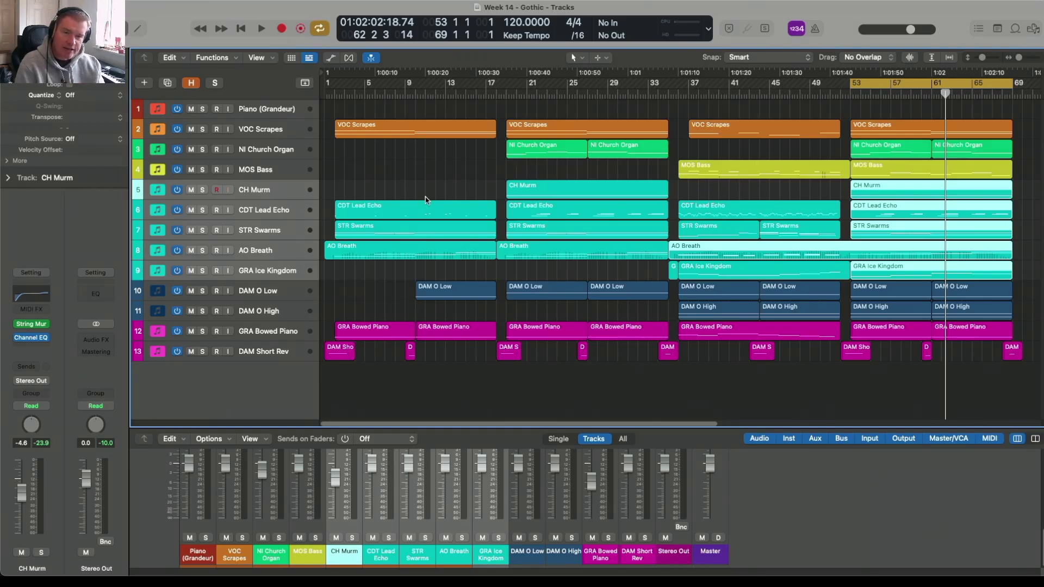
{"action": "left_click", "coordinate": [289, 173]}
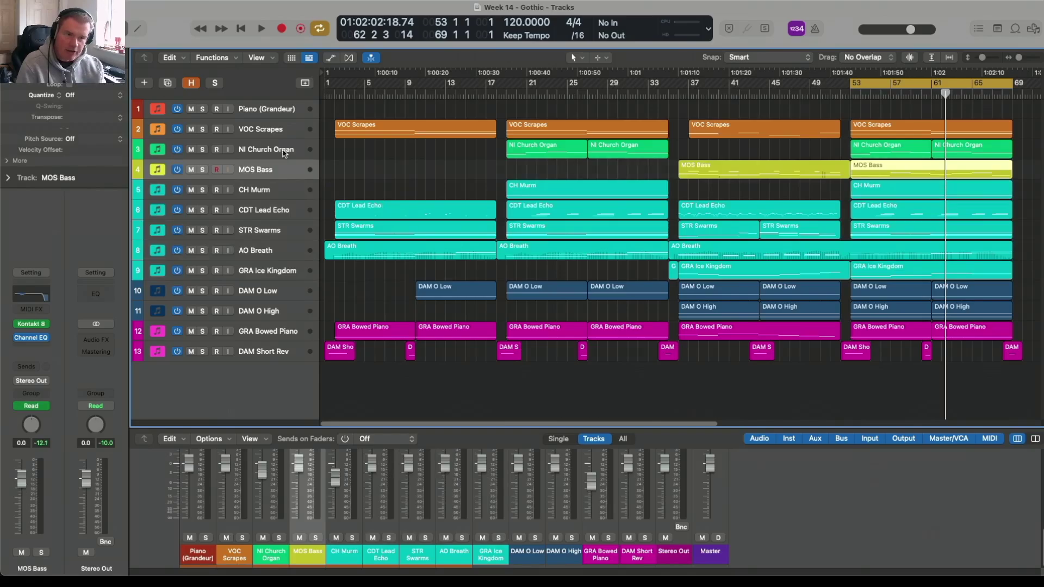
{"action": "left_click", "coordinate": [283, 153]}
{"action": "left_click", "coordinate": [283, 132]}
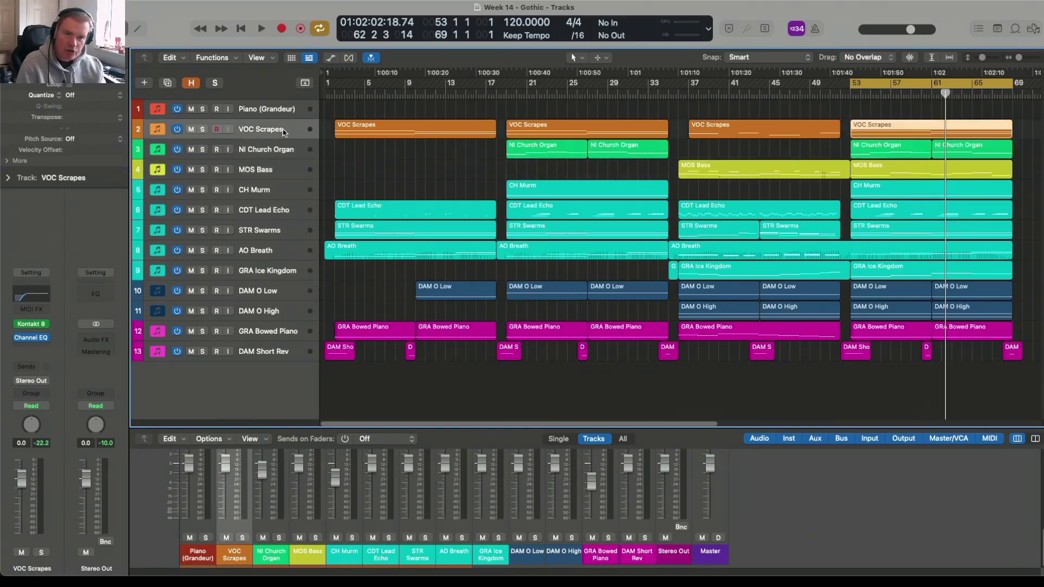
{"action": "left_click", "coordinate": [281, 153]}
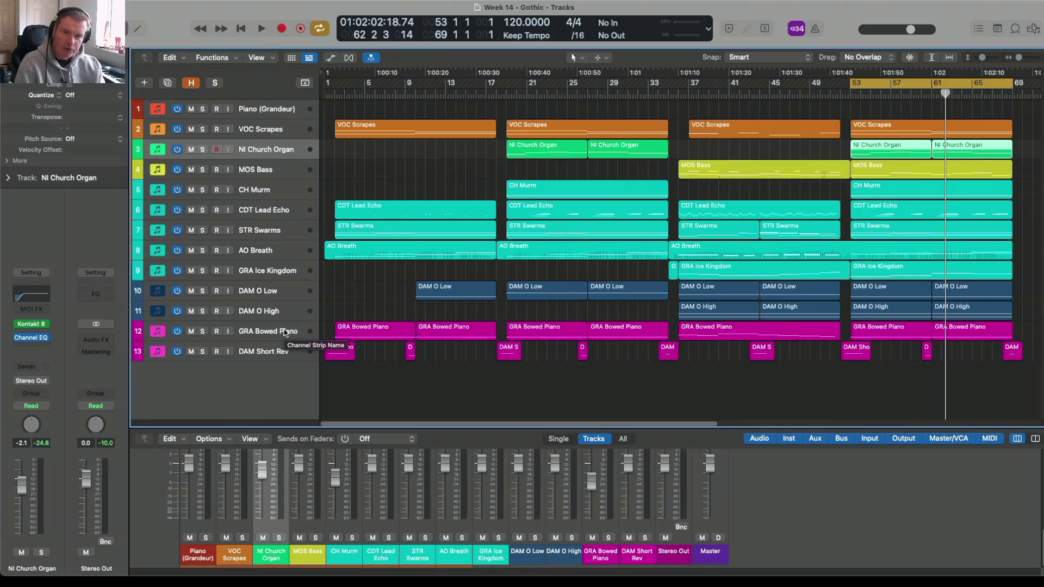
Step: Reveal the hidden REV 1–6 and STEM 1–6 tracks below the instrument tracks
{"action": "left_click", "coordinate": [190, 83]}
{"action": "scroll", "coordinate": [243, 188], "scroll_direction": "down", "scroll_amount": 2}
{"action": "scroll", "coordinate": [243, 188], "scroll_direction": "down", "scroll_amount": 3}
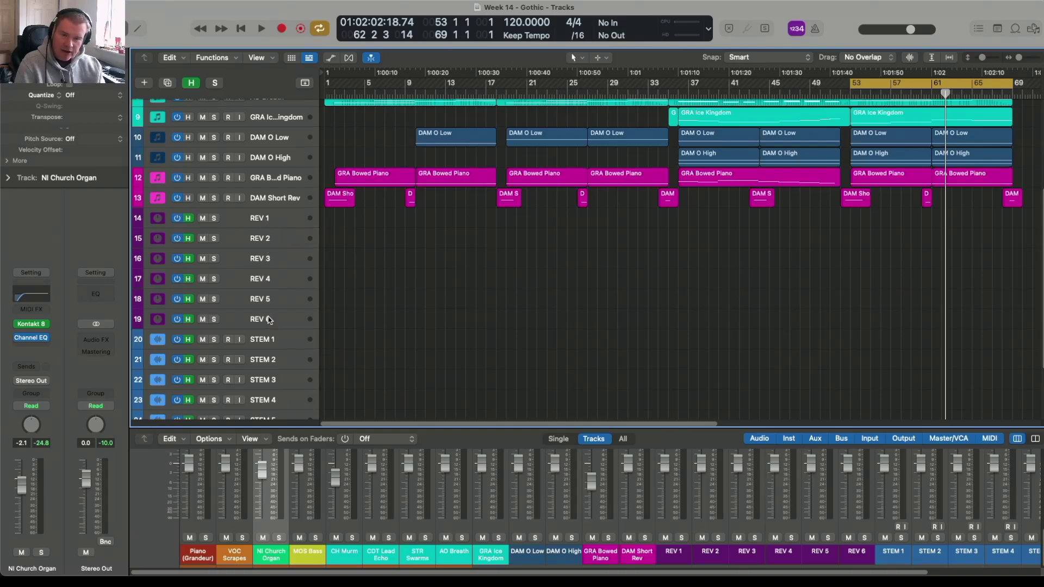
{"action": "scroll", "coordinate": [268, 319], "scroll_direction": "down", "scroll_amount": 2}
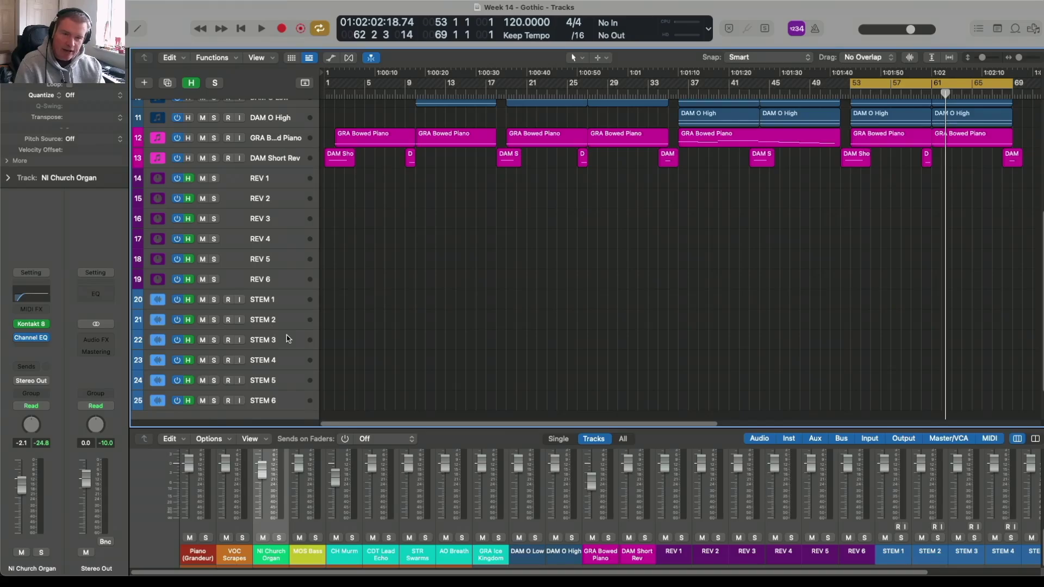
{"action": "scroll", "coordinate": [288, 339], "scroll_direction": "up", "scroll_amount": 2}
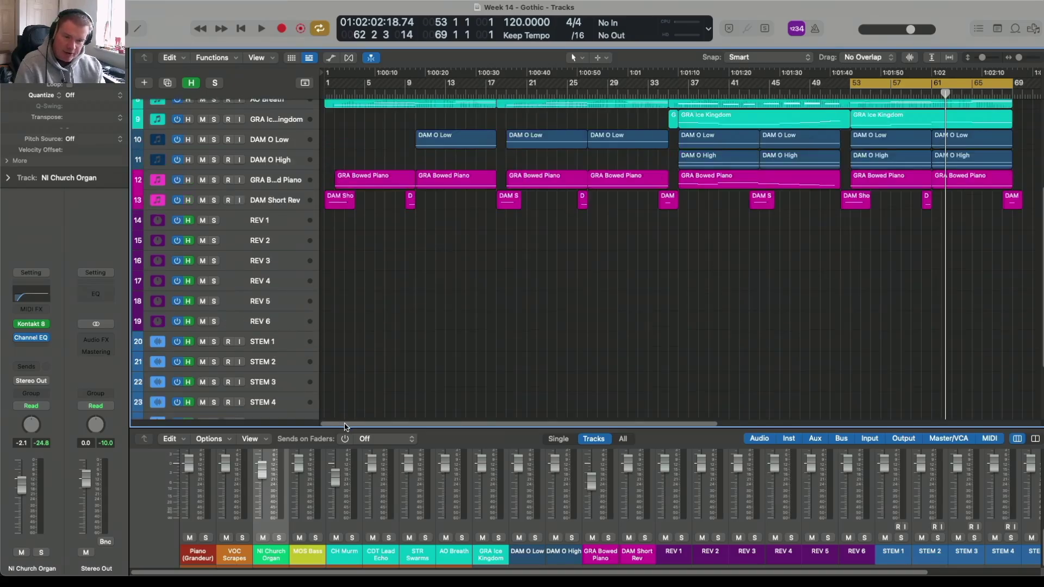
Step: Enlarge the mixer to show the full channel strips and route the VOC Scrapes output to Bus 21 (STEM 1)
{"action": "left_click_drag", "start_coordinate": [348, 429], "coordinate": [353, 162]}
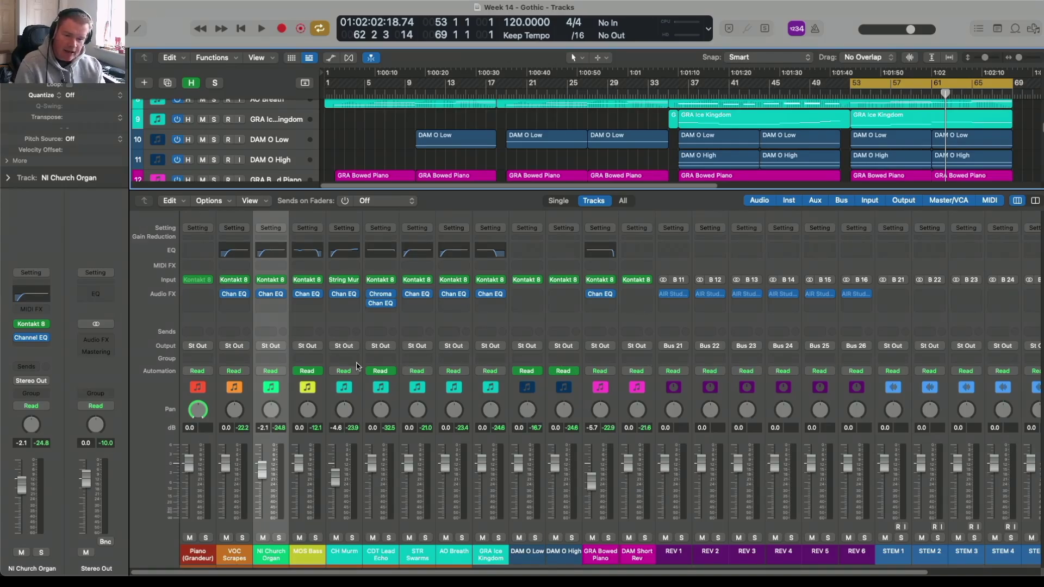
{"action": "left_click", "coordinate": [242, 347]}
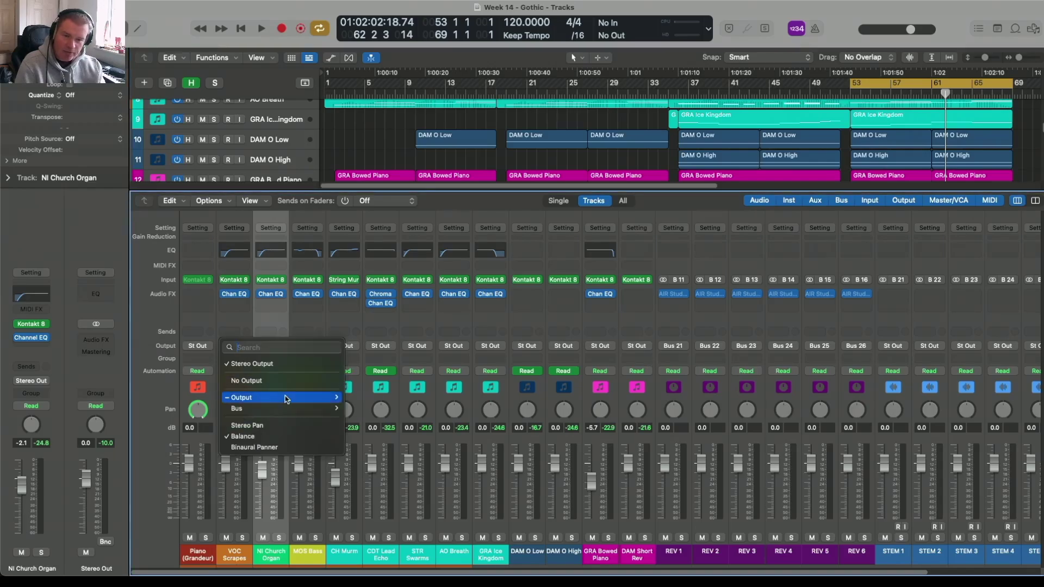
{"action": "mouse_move", "coordinate": [293, 408]}
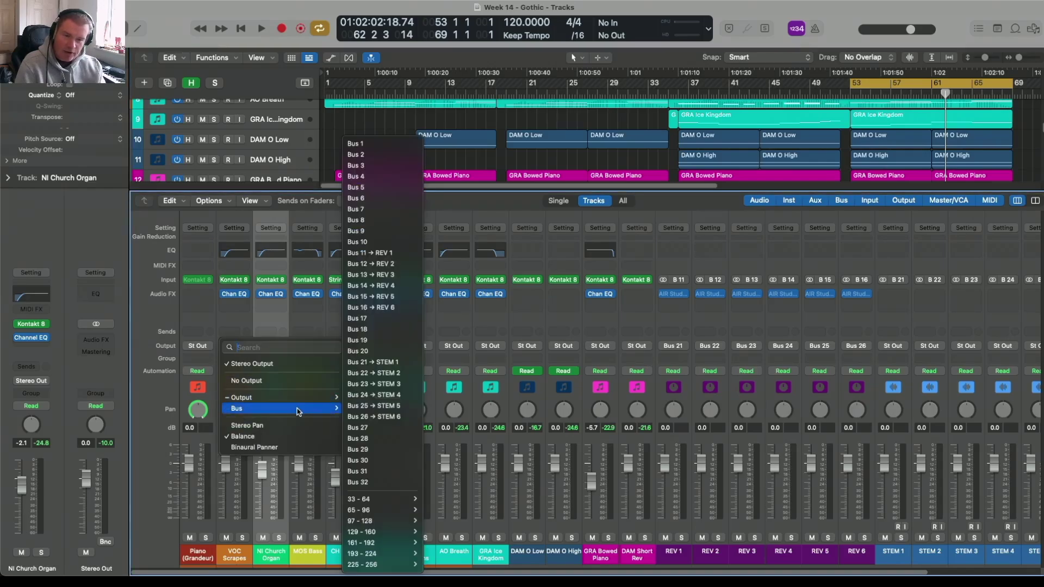
{"action": "left_click", "coordinate": [389, 363]}
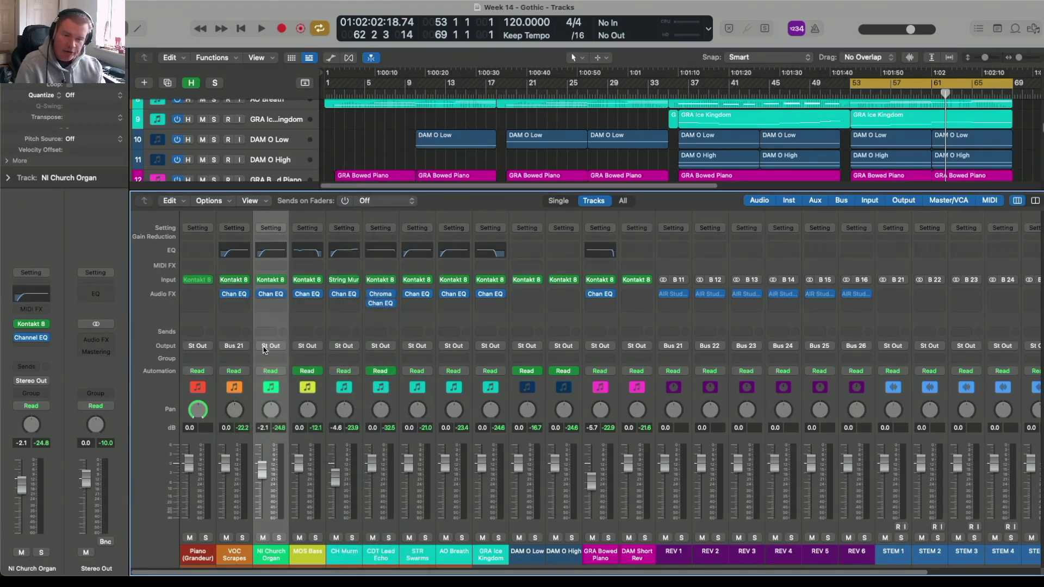
Step: Add a send to Bus 11 (REV 1) on the VOC Scrapes channel
{"action": "left_click", "coordinate": [235, 336]}
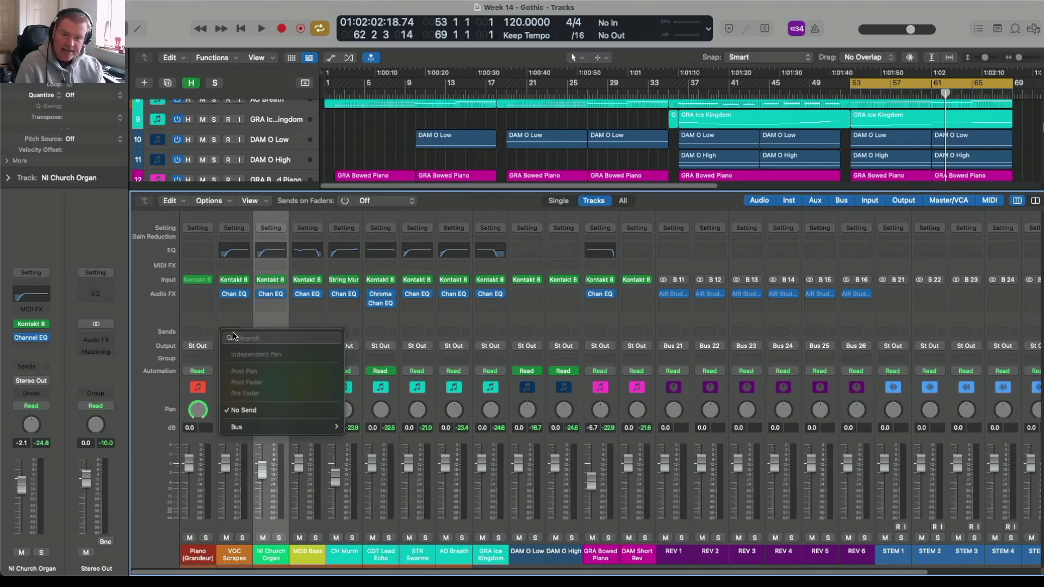
{"action": "mouse_move", "coordinate": [301, 427]}
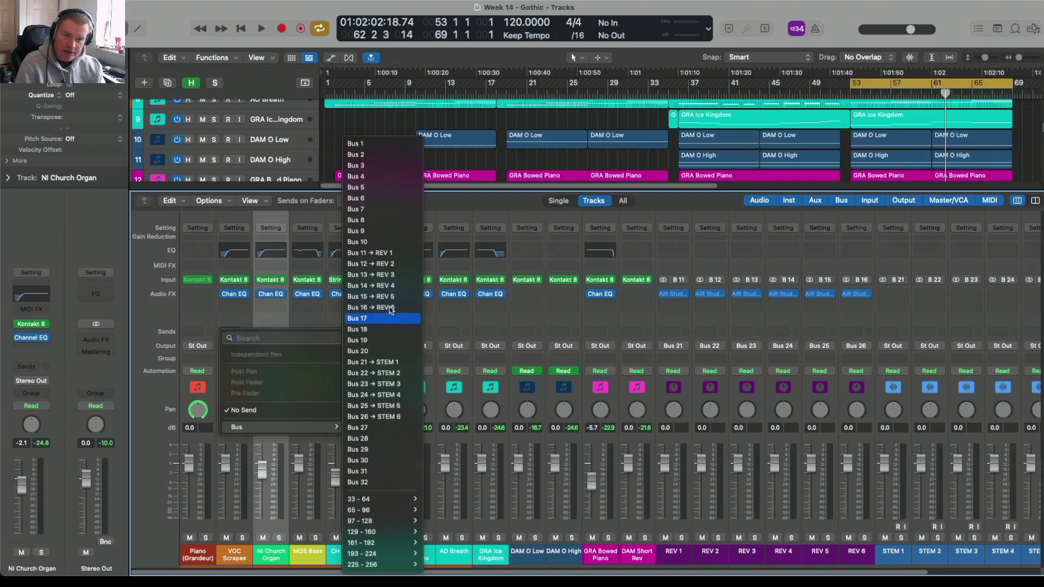
{"action": "left_click", "coordinate": [384, 254]}
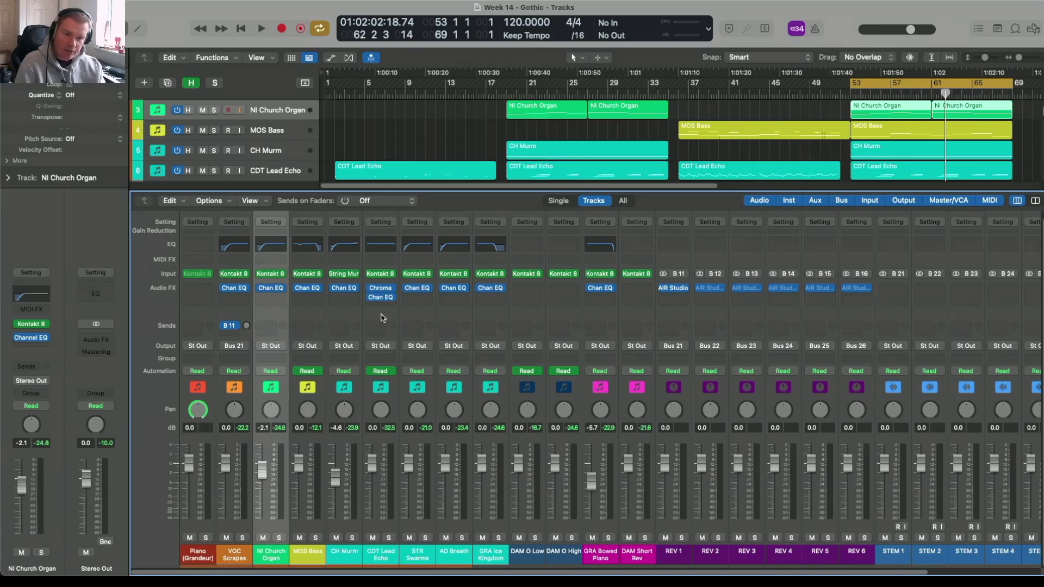
Step: Add a send to Bus 14 (REV 4) on all five channels from CH Murm to GRA Ice Kingdom at once
{"action": "left_click", "coordinate": [382, 319]}
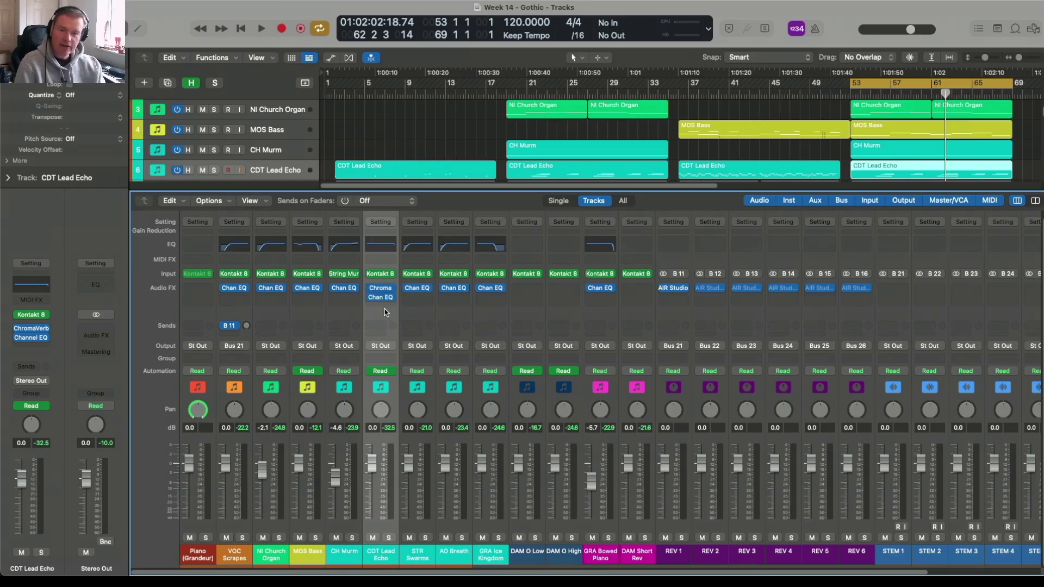
{"action": "left_click", "coordinate": [349, 323]}
{"action": "left_click", "coordinate": [482, 315], "text": "shift"}
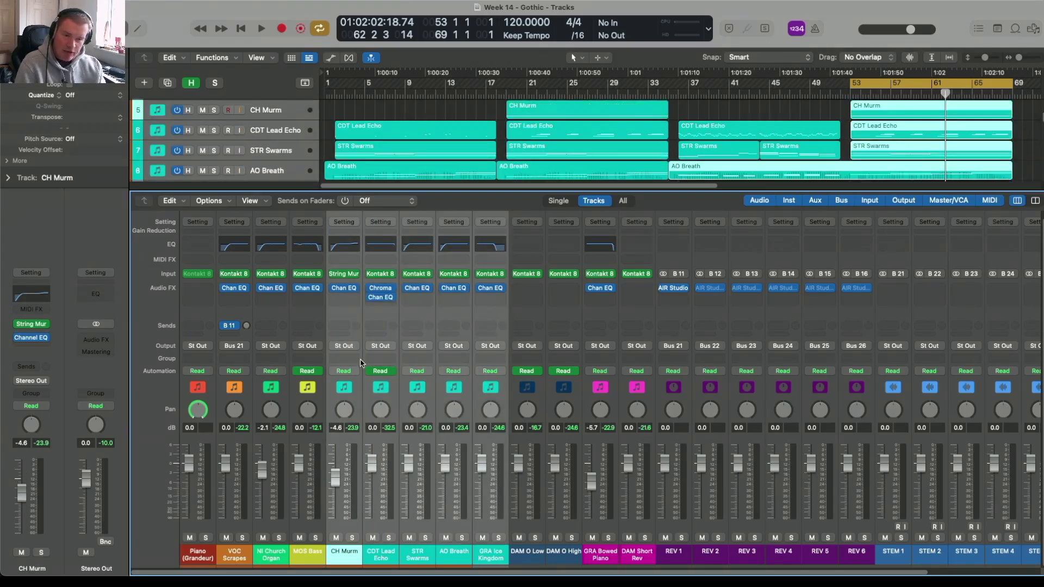
{"action": "left_click", "coordinate": [346, 326]}
{"action": "mouse_move", "coordinate": [414, 422]}
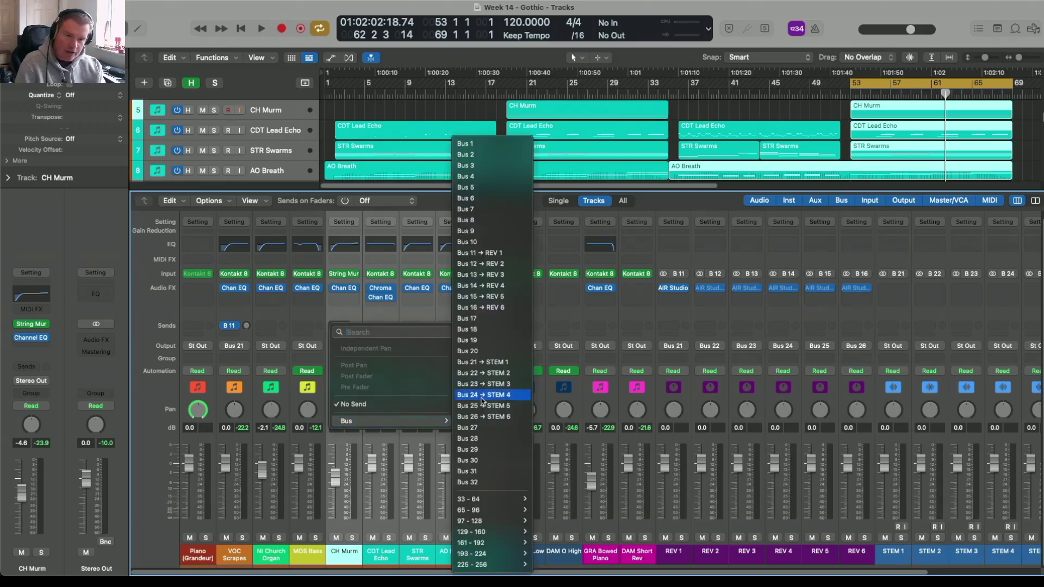
{"action": "left_click", "coordinate": [503, 286]}
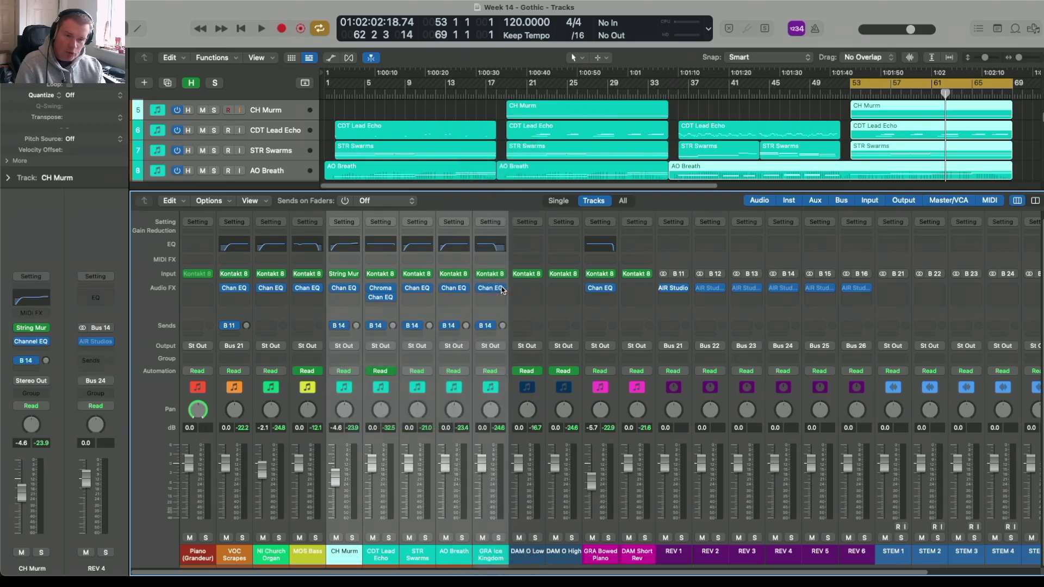
{"action": "left_click", "coordinate": [393, 312]}
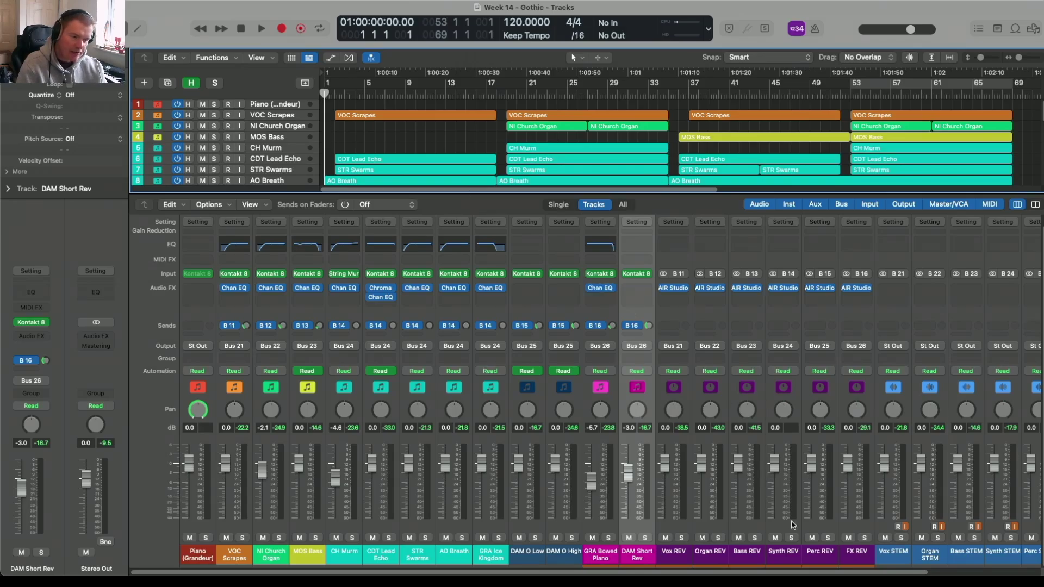
Step: Enlarge the track area, turn off input monitoring and record-enable all six stem tracks from Vox STEM to FX STEM
{"action": "left_click_drag", "start_coordinate": [431, 192], "coordinate": [421, 397]}
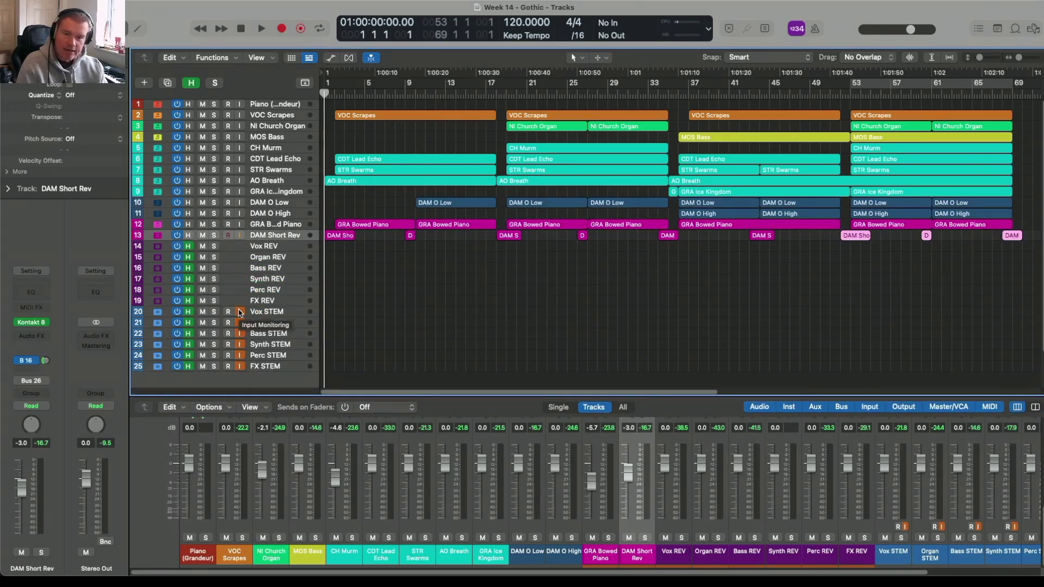
{"action": "left_click_drag", "start_coordinate": [240, 313], "coordinate": [242, 368]}
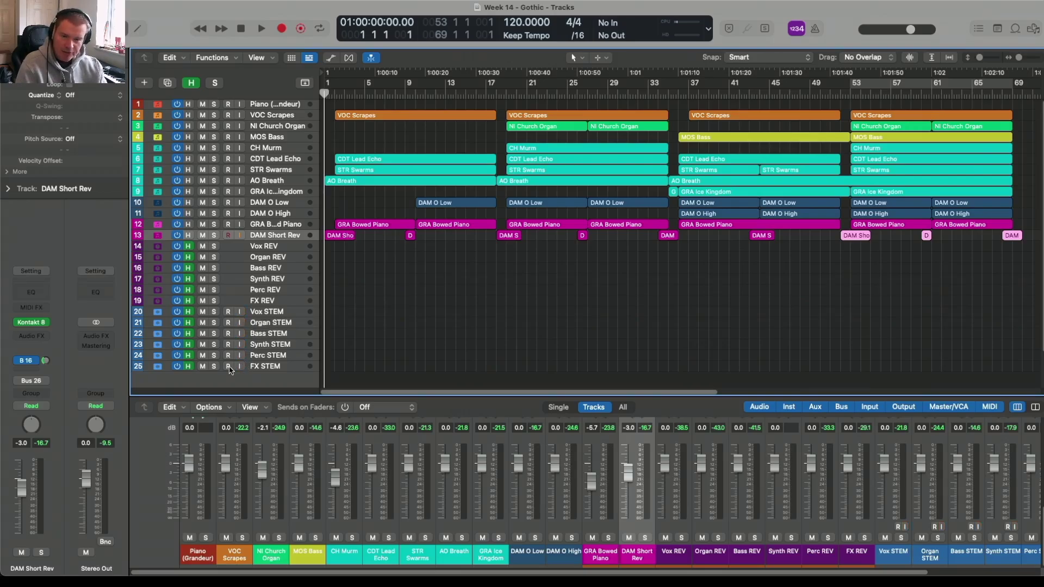
{"action": "left_click_drag", "start_coordinate": [230, 370], "coordinate": [229, 318]}
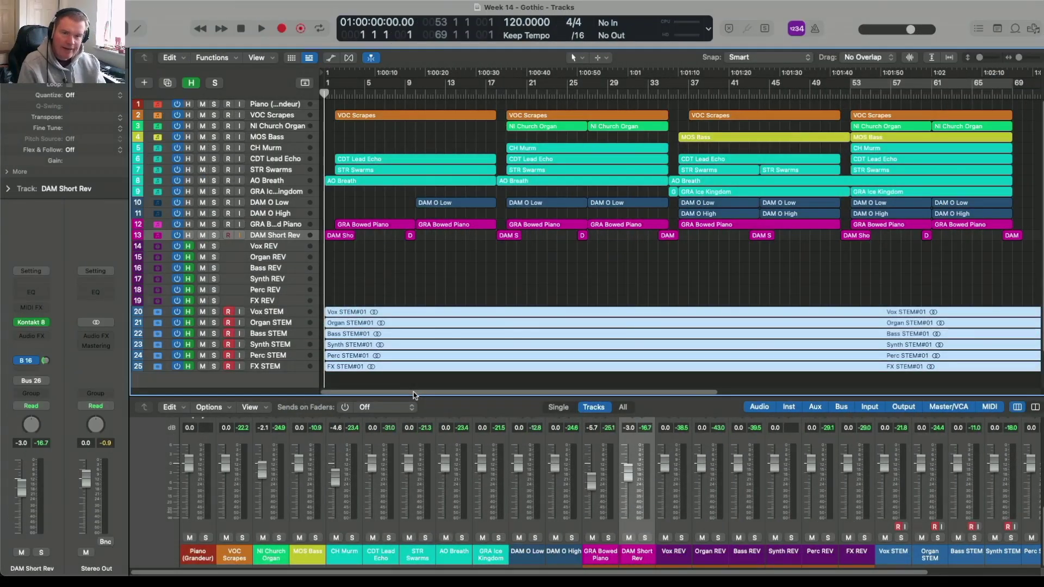
Step: Check the recorded stem regions through to their end and turn off record-enable on the Vox STEM track
{"action": "left_click_drag", "start_coordinate": [415, 392], "coordinate": [530, 393]}
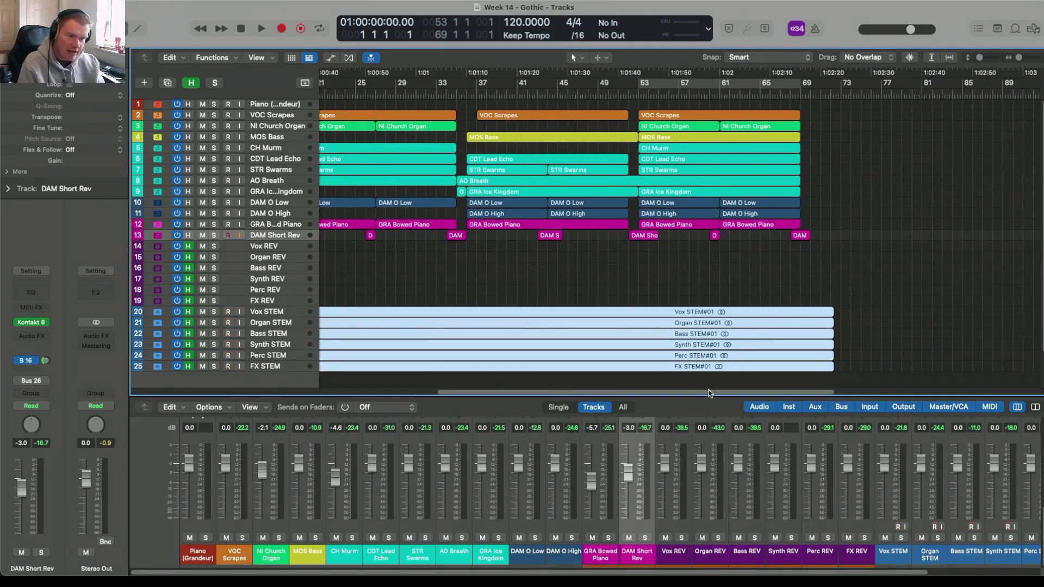
{"action": "left_click_drag", "start_coordinate": [709, 392], "coordinate": [569, 398]}
{"action": "left_click", "coordinate": [228, 312]}
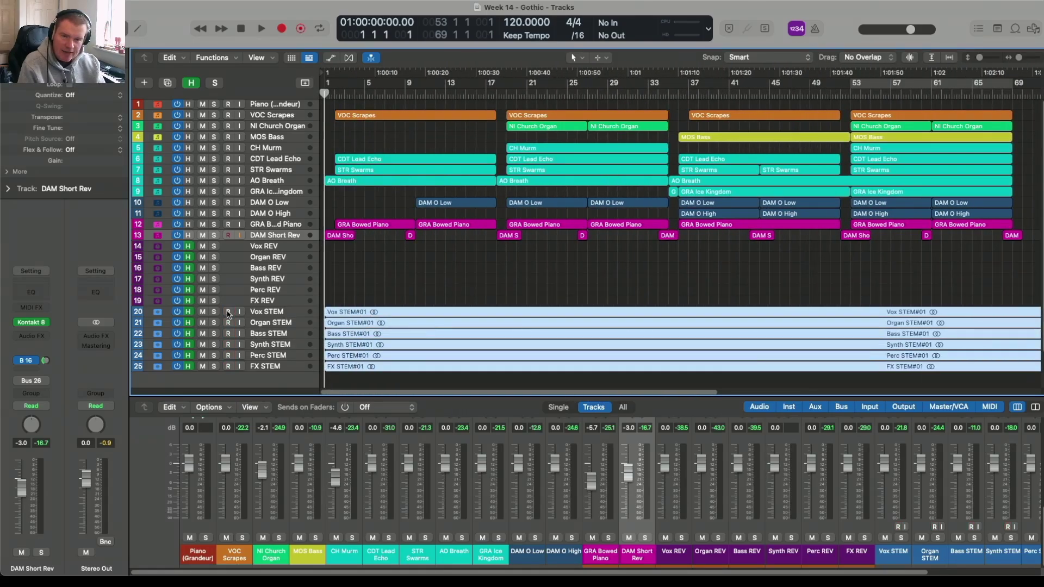
Step: Select the Vox STEM track, solo it briefly to check which tracks feed it, and turn its solo off
{"action": "left_click_drag", "start_coordinate": [228, 315], "coordinate": [230, 370]}
{"action": "left_click", "coordinate": [261, 313]}
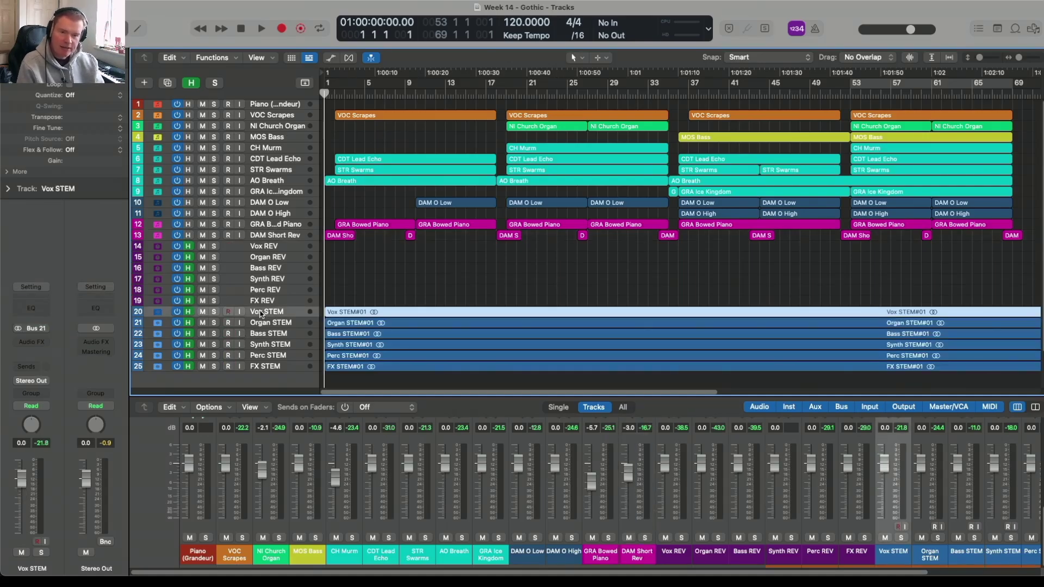
{"action": "left_click", "coordinate": [214, 312]}
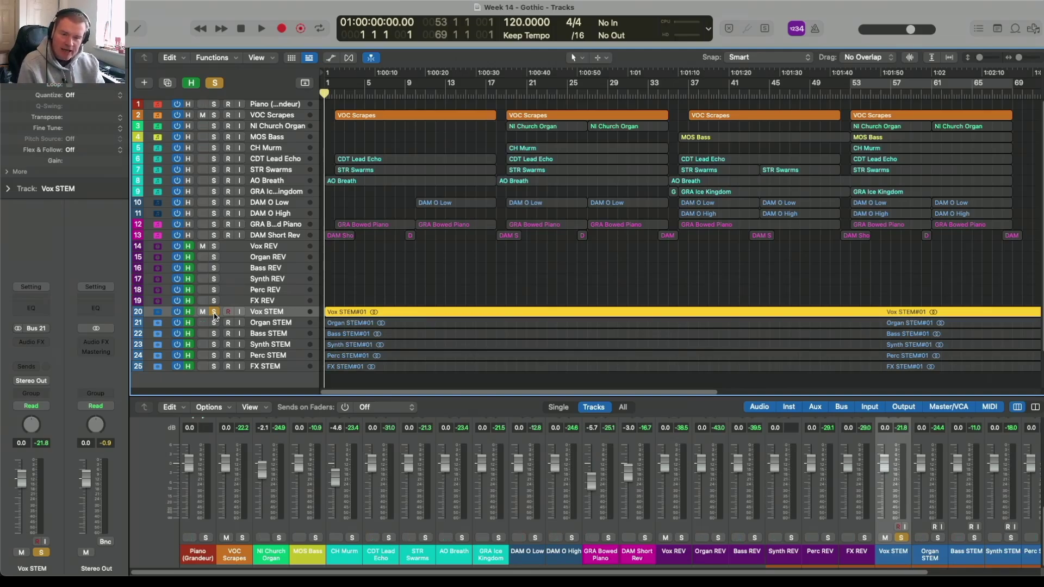
{"action": "left_click", "coordinate": [213, 312]}
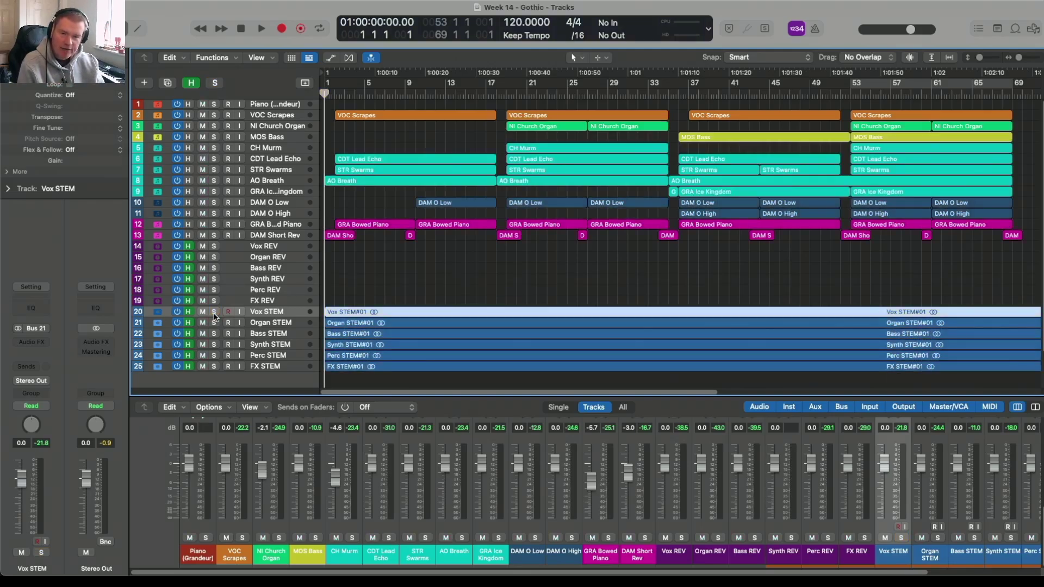
{"action": "mouse_move", "coordinate": [214, 314]}
{"action": "left_mouse_down"}
{"action": "mouse_move", "coordinate": [217, 369]}
{"action": "mouse_move", "coordinate": [211, 314]}
{"action": "left_mouse_up"}
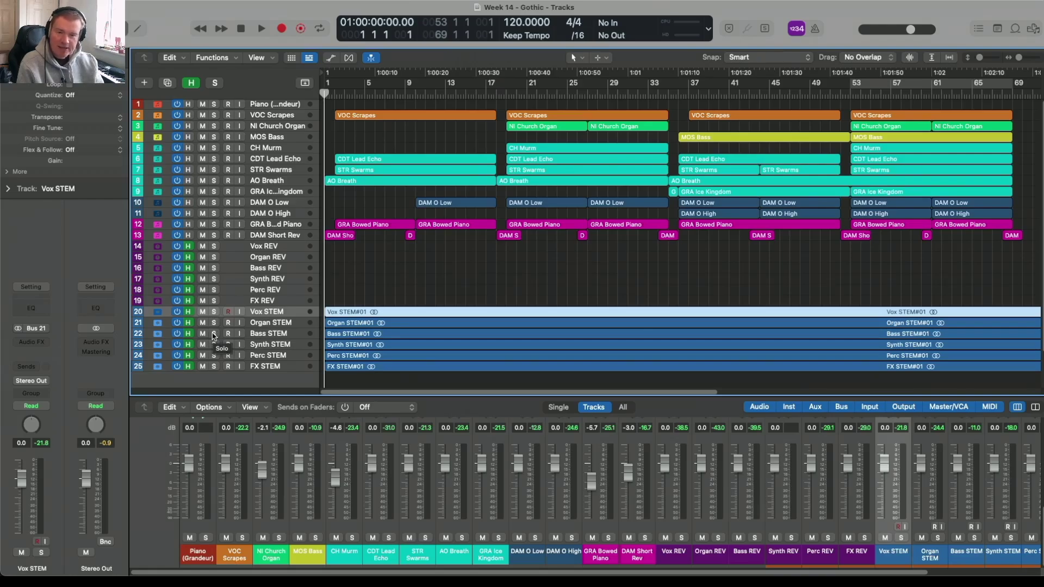
Step: Solo the Bass STEM and Perc STEM tracks to check which tracks feed them, and clear both solos
{"action": "left_click", "coordinate": [213, 334]}
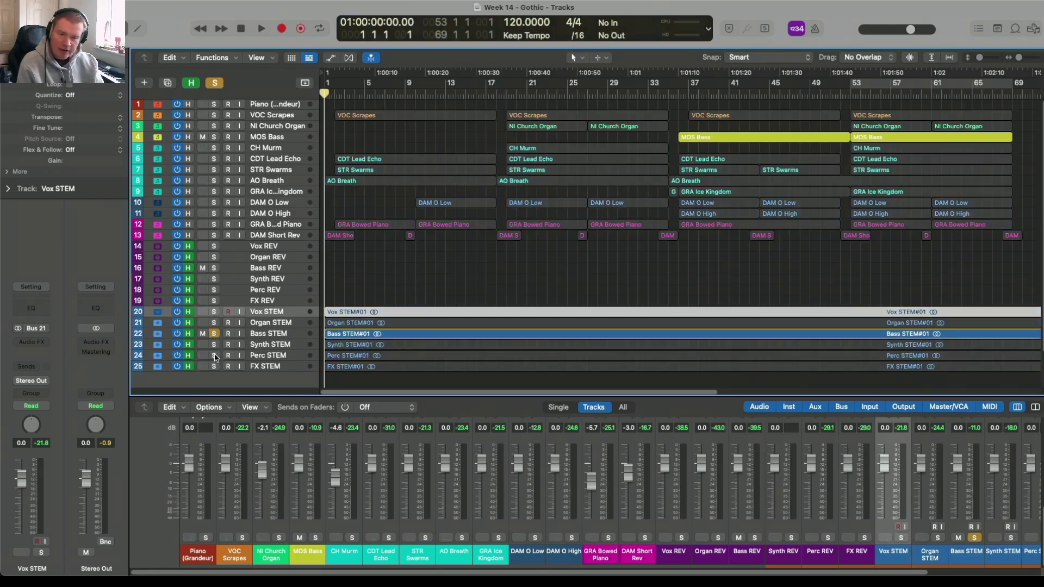
{"action": "left_click", "coordinate": [214, 356]}
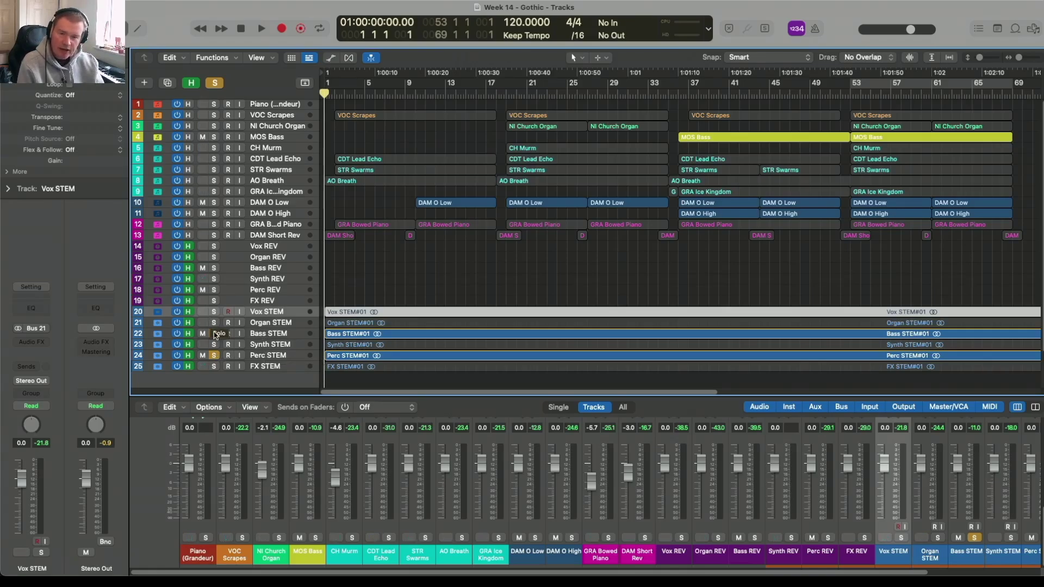
{"action": "left_click", "coordinate": [214, 355]}
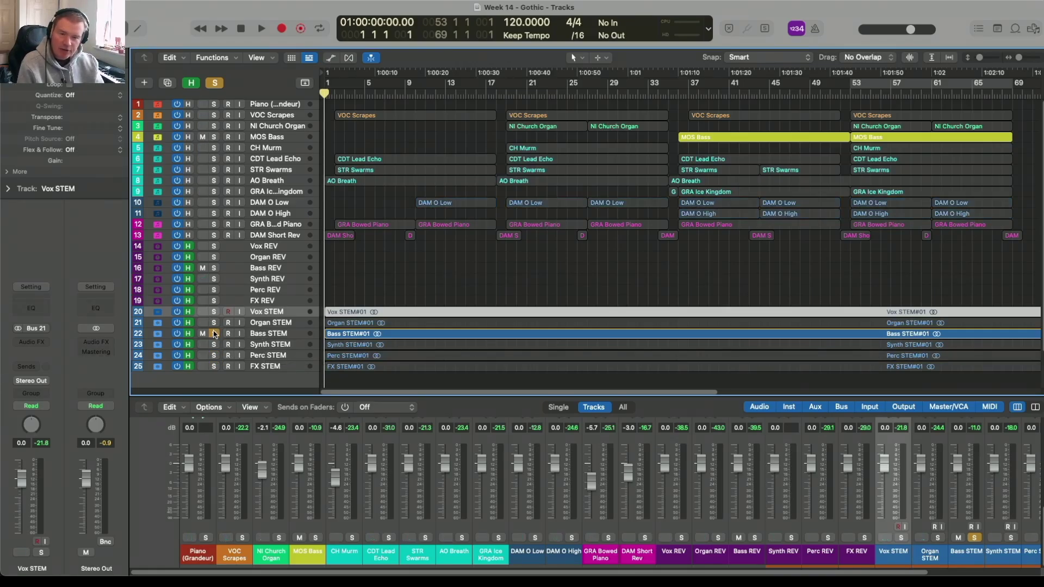
{"action": "left_click", "coordinate": [215, 334]}
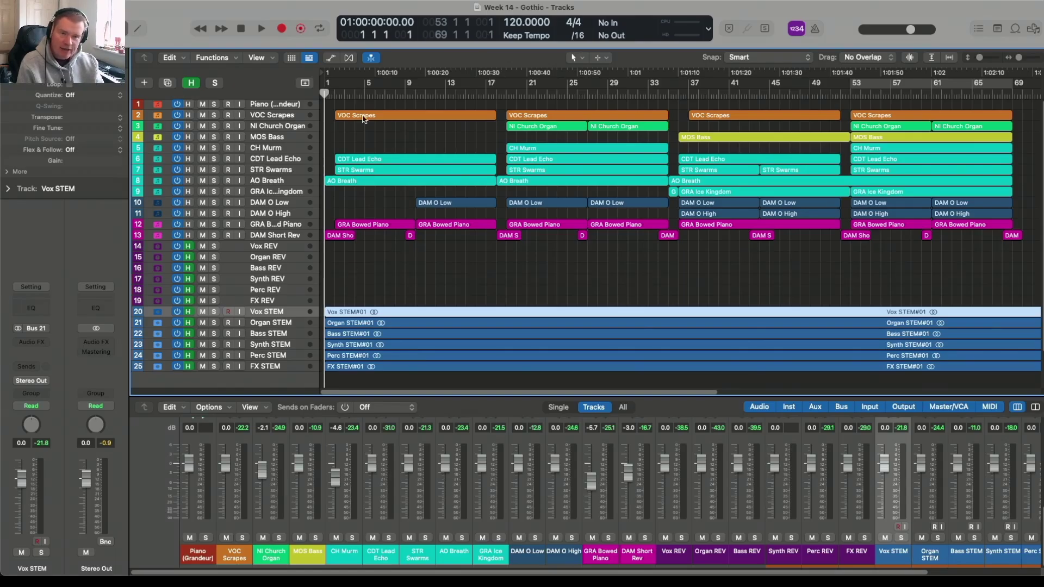
Step: Turn on the cycle range at the end of the arrangement and extend its end to bar 70
{"action": "scroll", "coordinate": [363, 266], "scroll_direction": "down", "scroll_amount": 2}
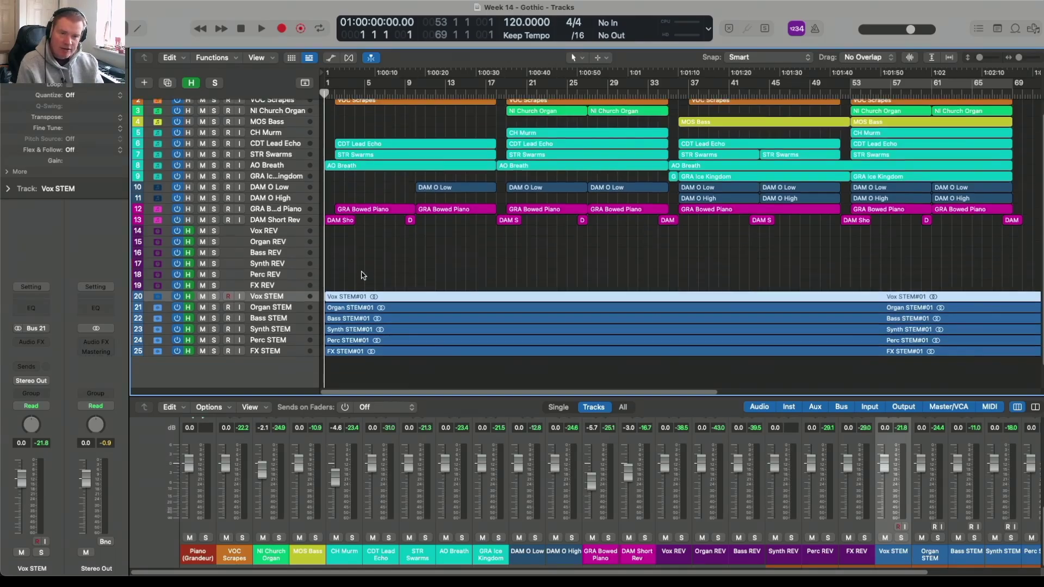
{"action": "scroll", "coordinate": [363, 274], "scroll_direction": "up", "scroll_amount": 2}
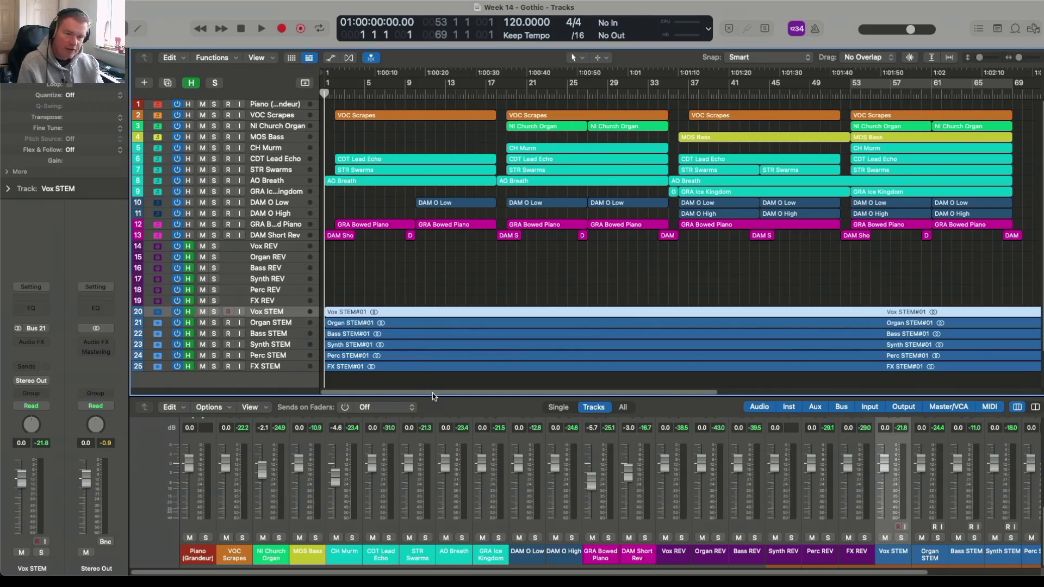
{"action": "left_click_drag", "start_coordinate": [433, 396], "coordinate": [514, 396]}
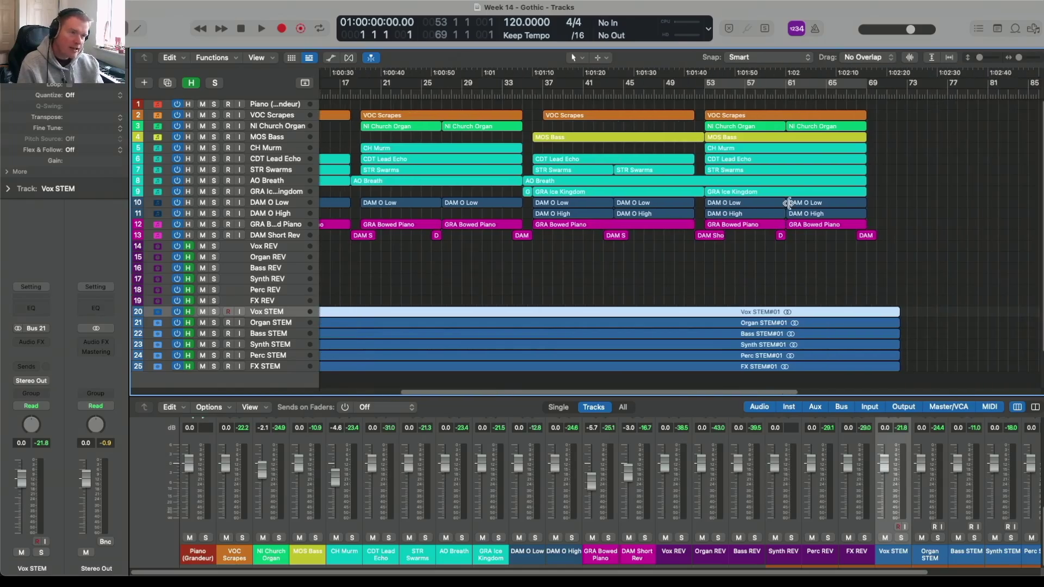
{"action": "left_click", "coordinate": [810, 85]}
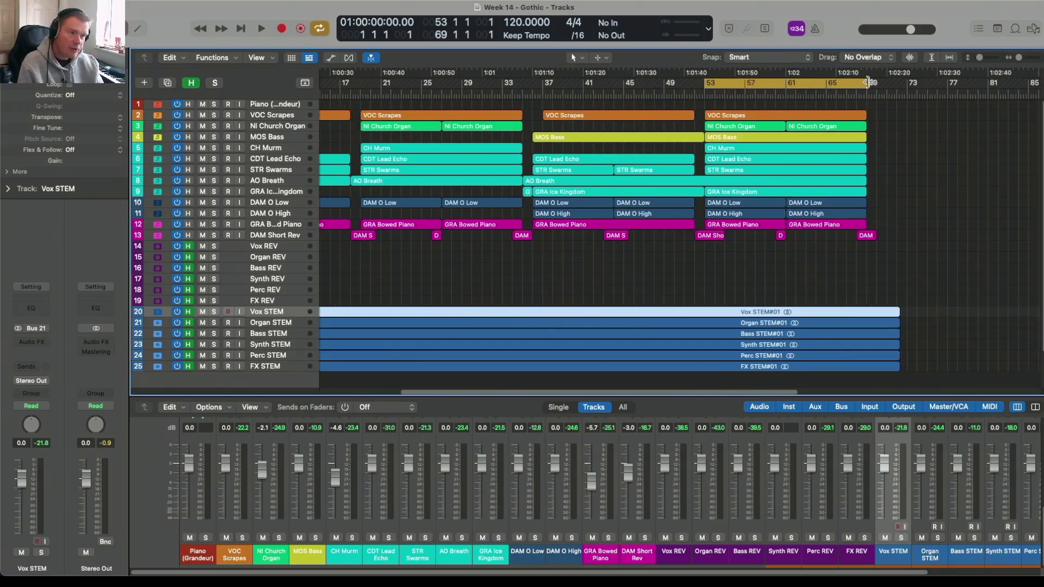
{"action": "left_click_drag", "start_coordinate": [866, 83], "coordinate": [876, 84]}
Step: Show the Stereo Out channel as a track and create an empty MIDI region on it at bar 70
{"action": "scroll", "coordinate": [995, 438], "scroll_direction": "right", "scroll_amount": 5}
{"action": "right_click", "coordinate": [995, 438]}
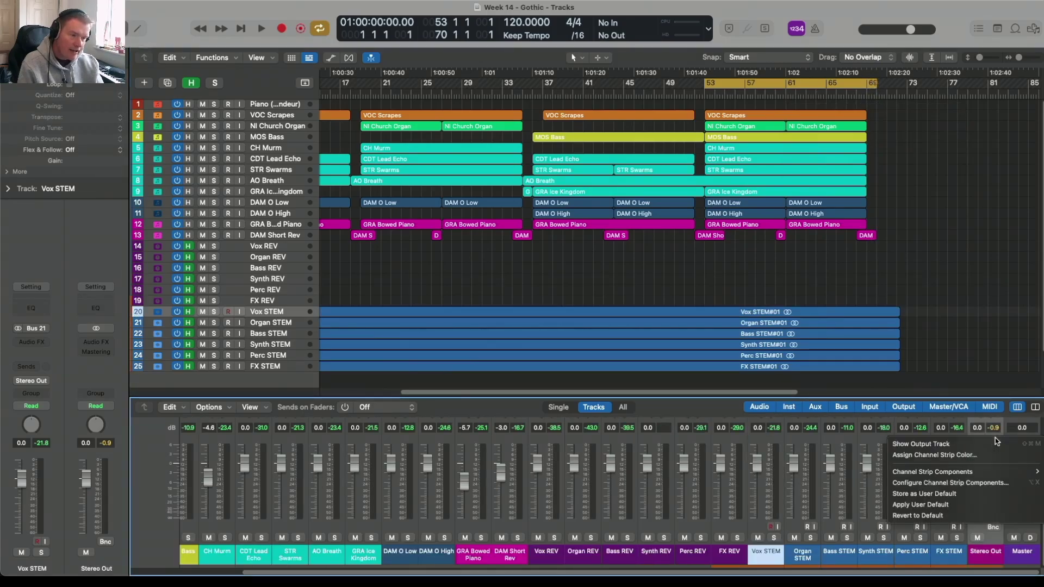
{"action": "left_click", "coordinate": [990, 444]}
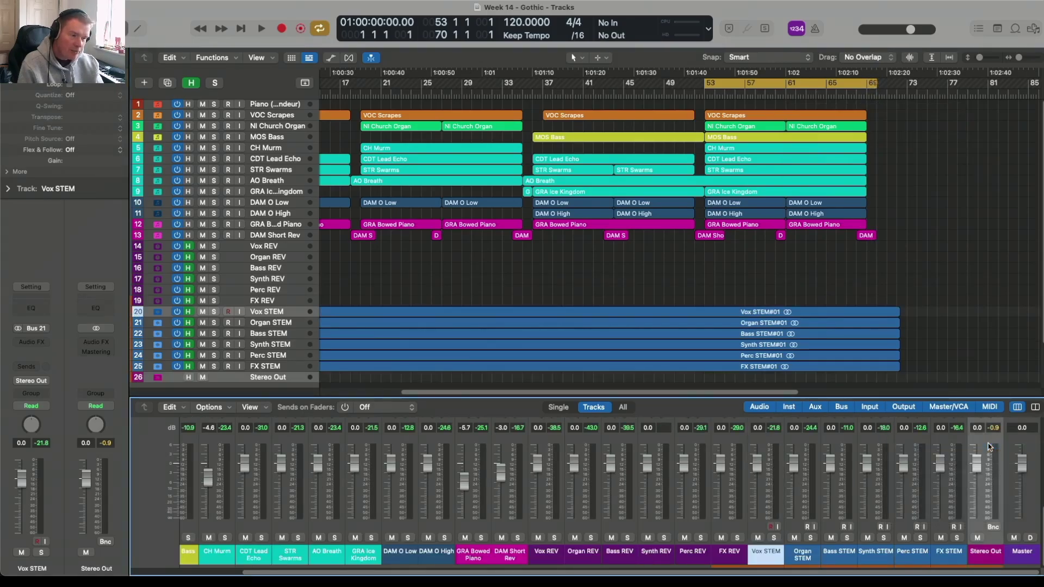
{"action": "right_click", "coordinate": [879, 382]}
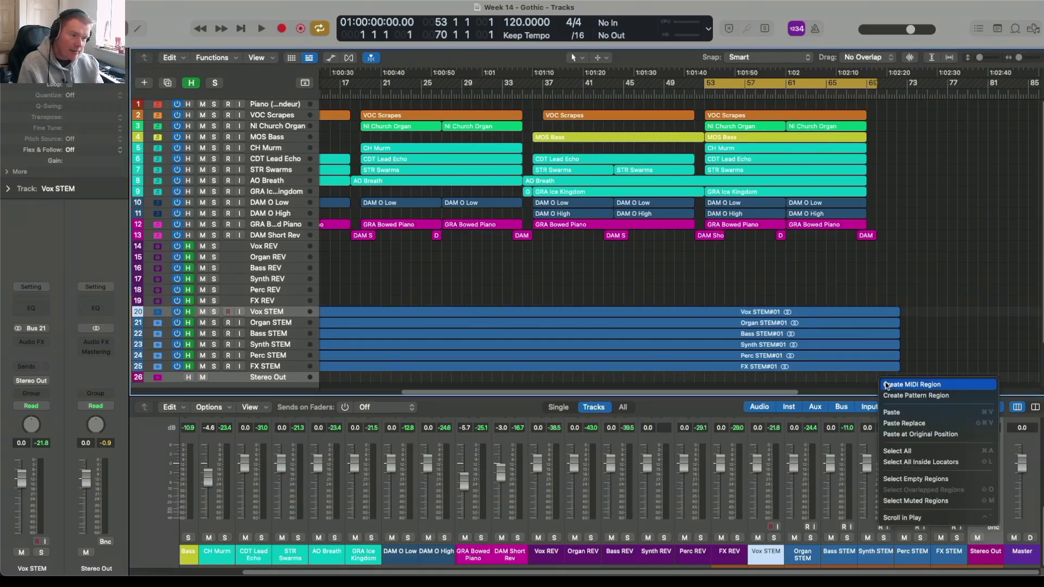
{"action": "left_click", "coordinate": [883, 383]}
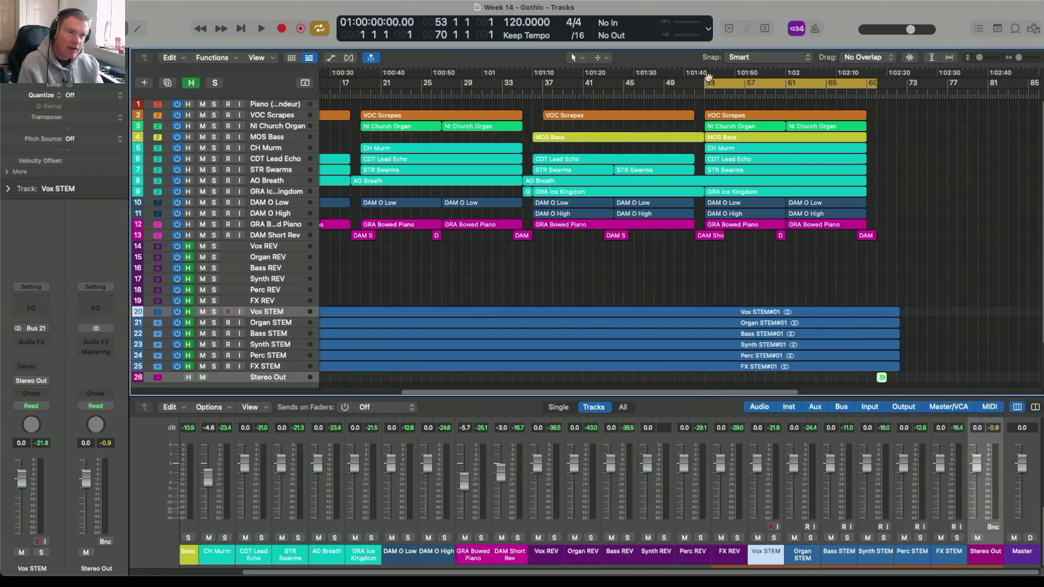
Step: Extend the cycle range to cover the whole song from bar 1 to bar 71 and play the project
{"action": "left_click_drag", "start_coordinate": [705, 83], "coordinate": [330, 90]}
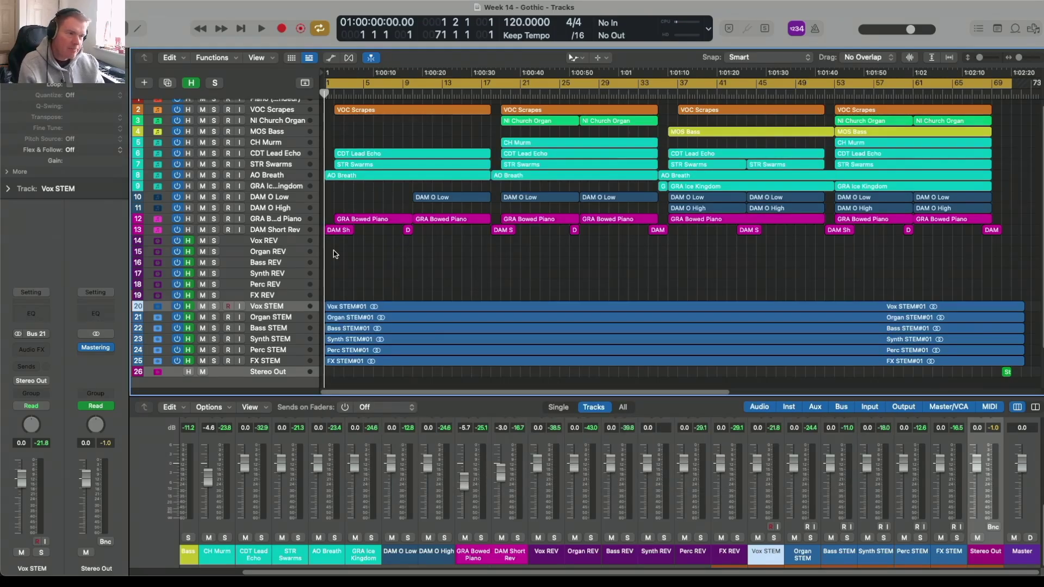
{"action": "scroll", "coordinate": [334, 254], "scroll_direction": "up", "scroll_amount": 1}
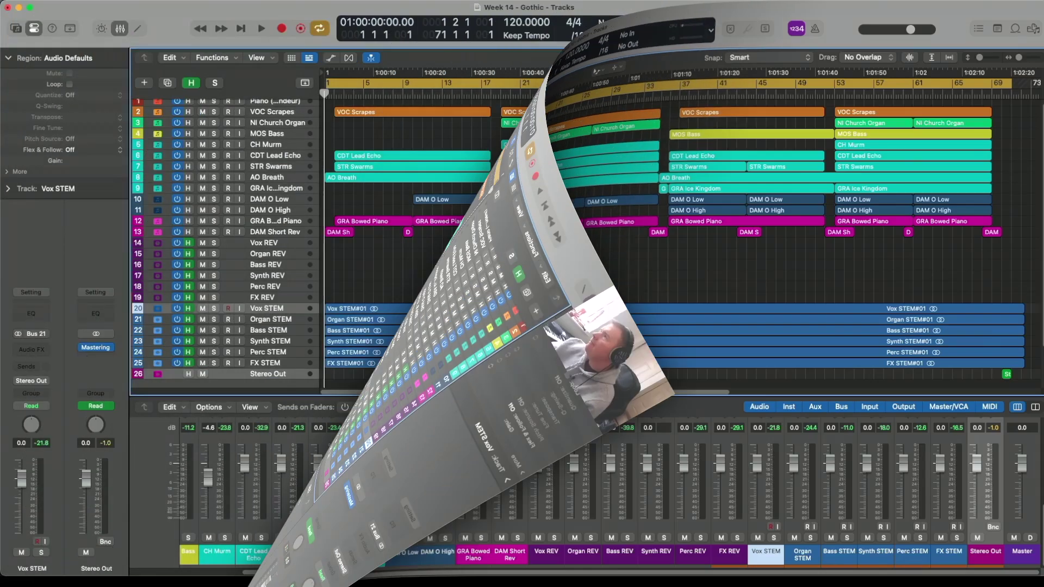
{"action": "key", "text": "space"}
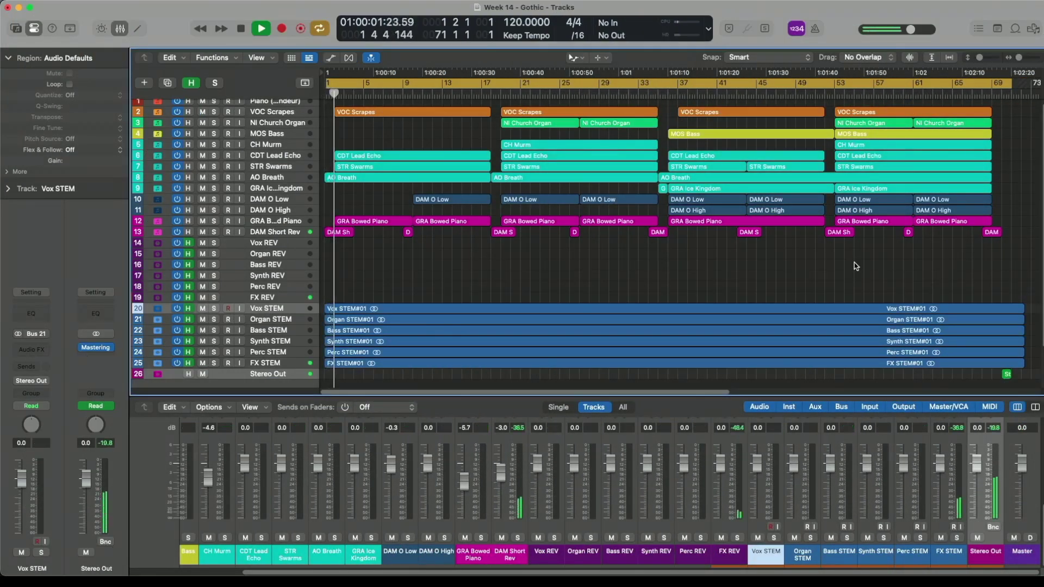